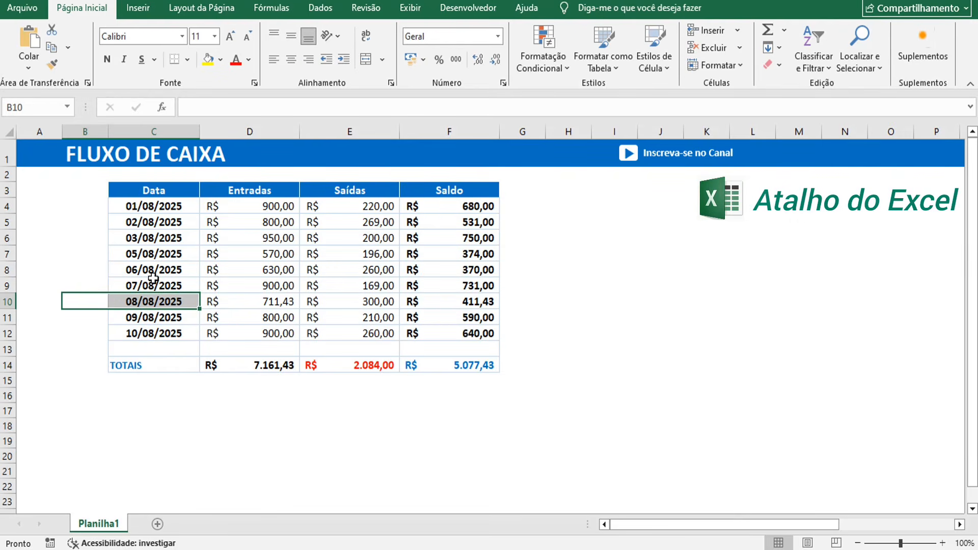
- Inspect the Entradas, Saídas and Saldo columns, opening the F4 balance formula without changing it
click(438, 273)
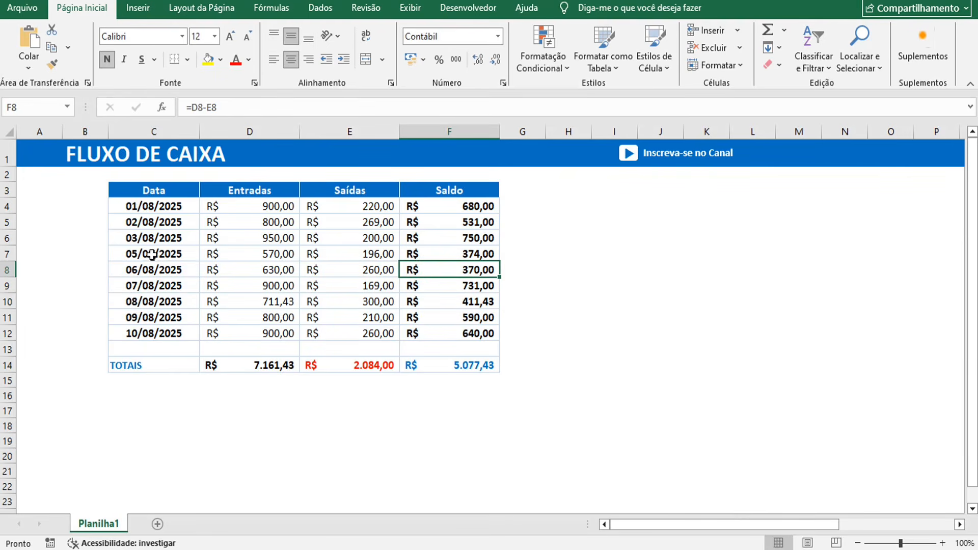
click(202, 288)
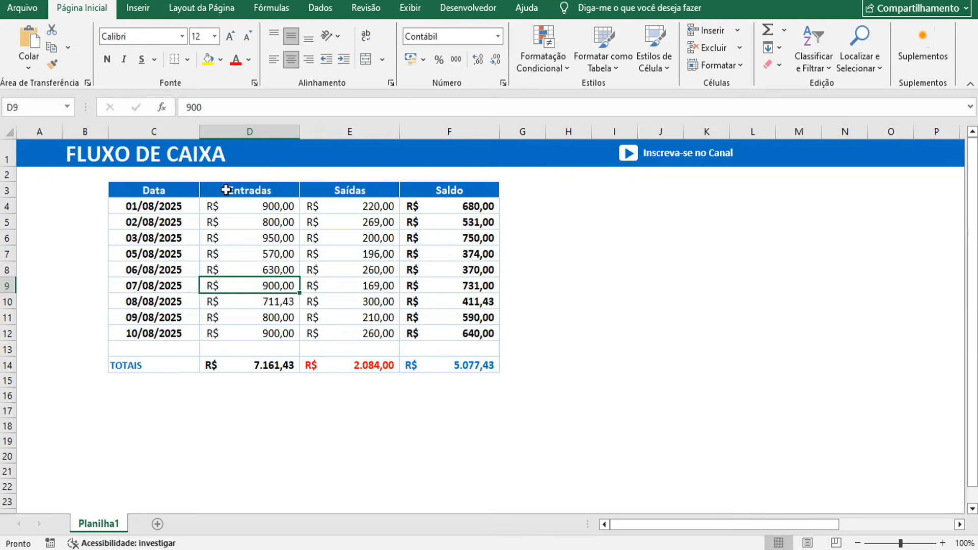
drag(226, 190, 250, 223)
drag(319, 190, 352, 222)
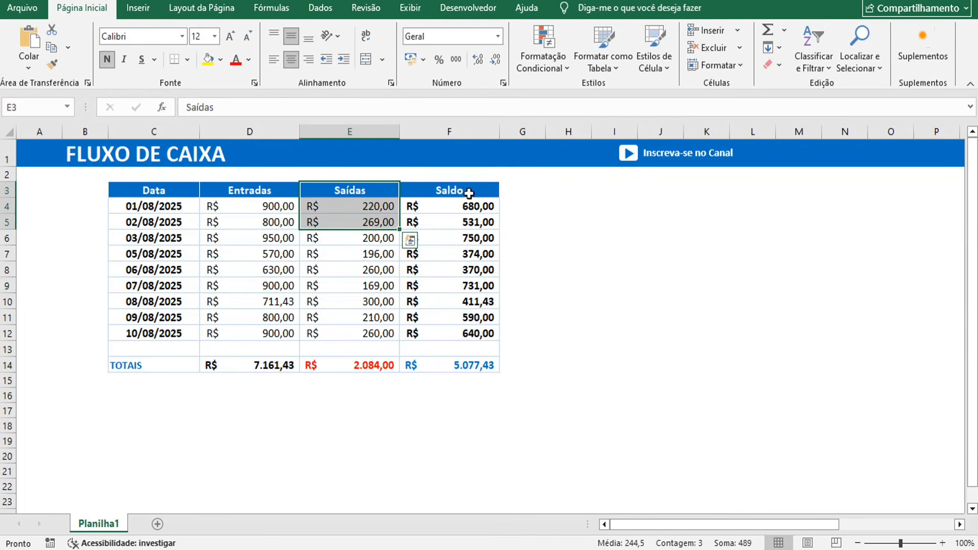
drag(469, 193, 481, 246)
click(560, 253)
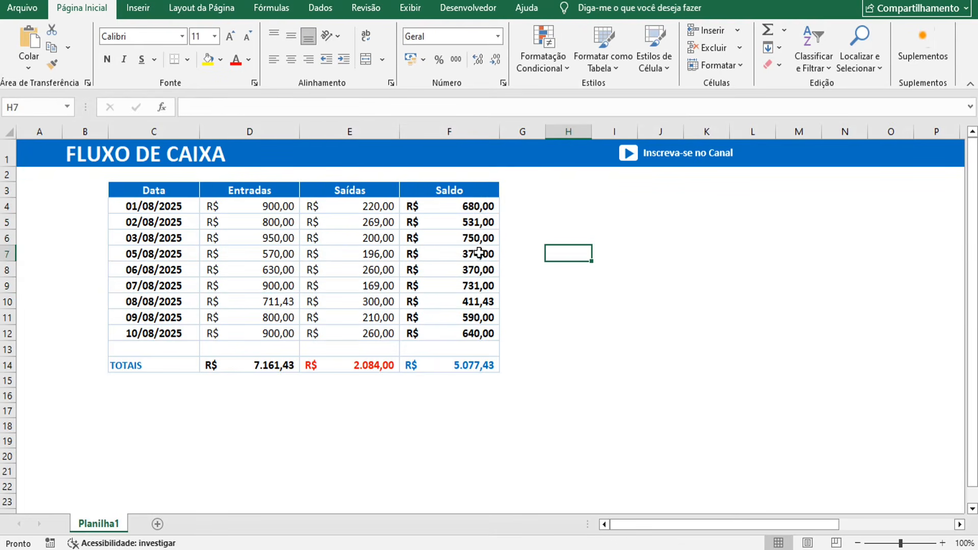
click(479, 207)
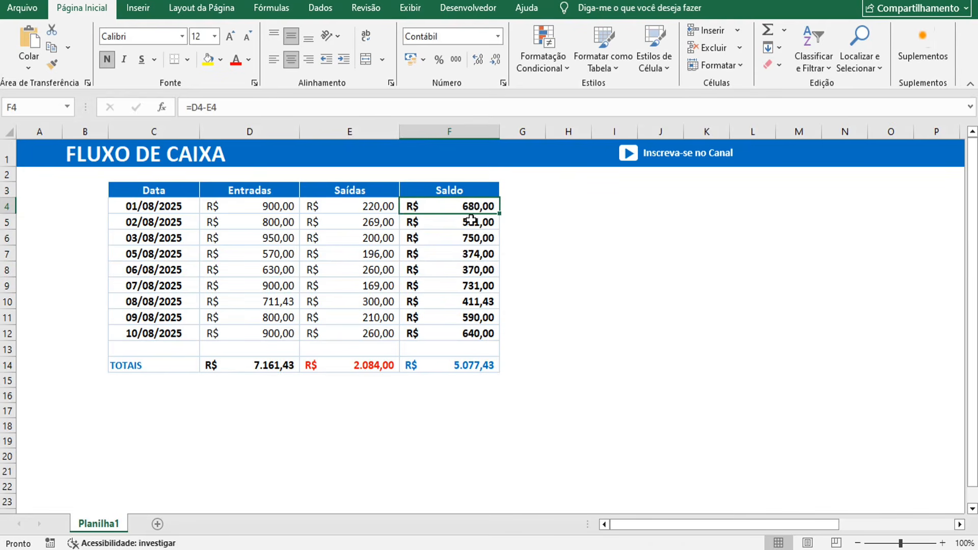
double_click(435, 209)
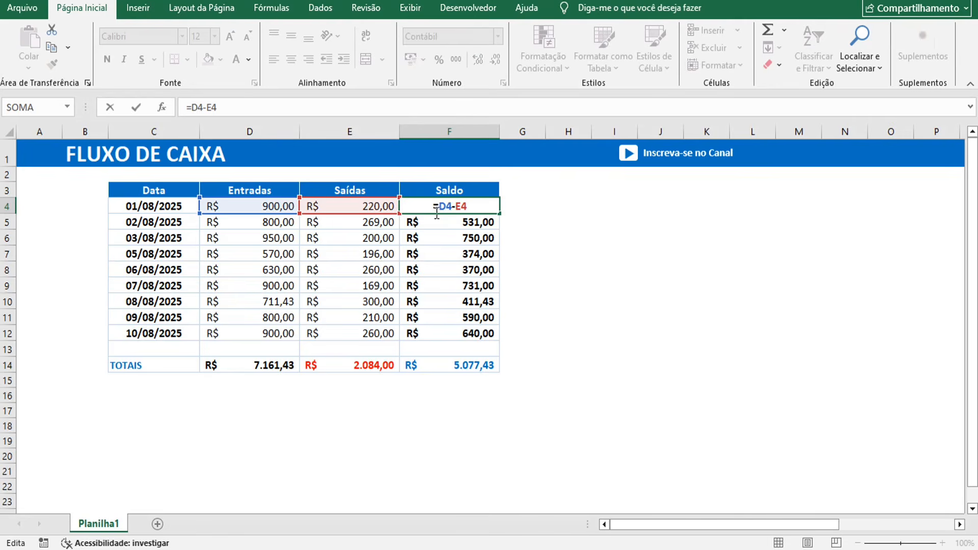
key(Escape)
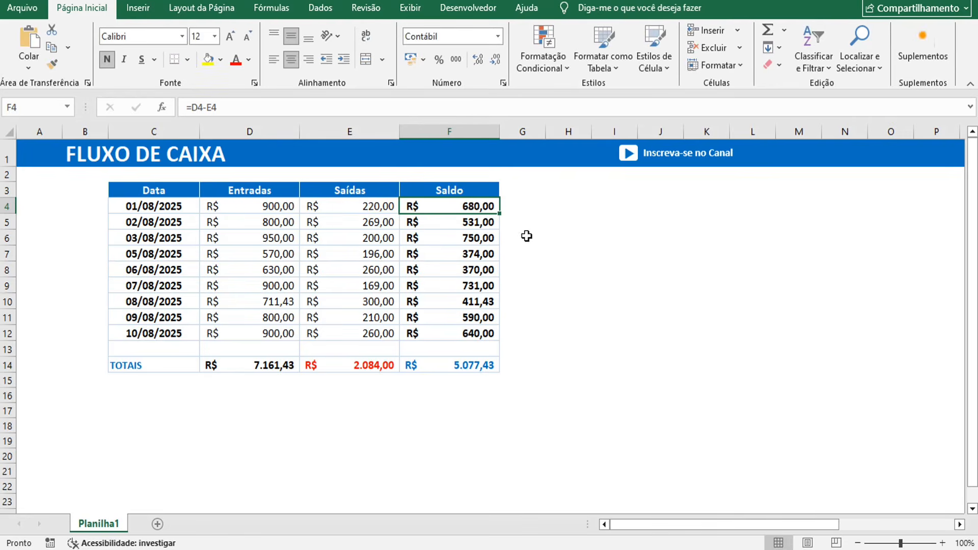
- Check the row 14 totals and show the range summed by the Saldo total formula
click(461, 365)
click(334, 369)
click(292, 373)
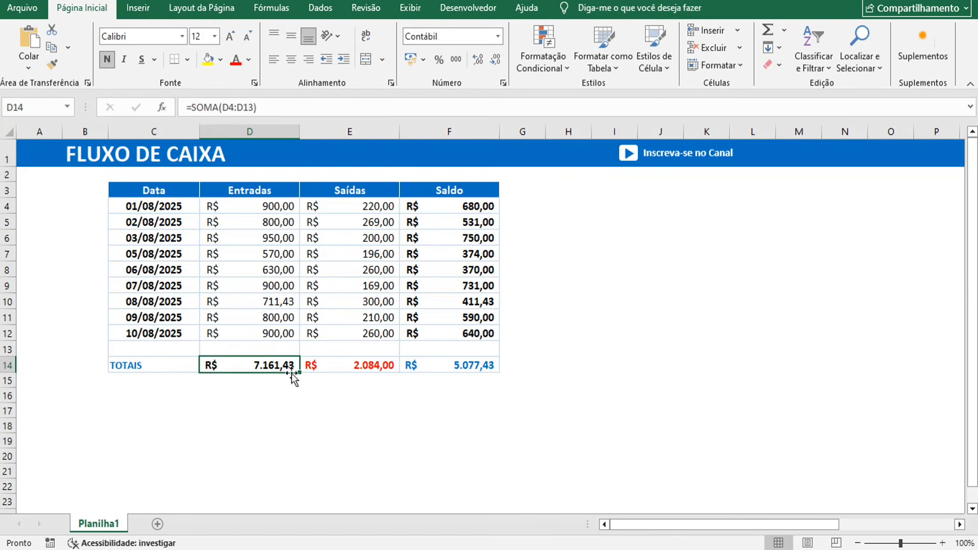
click(464, 362)
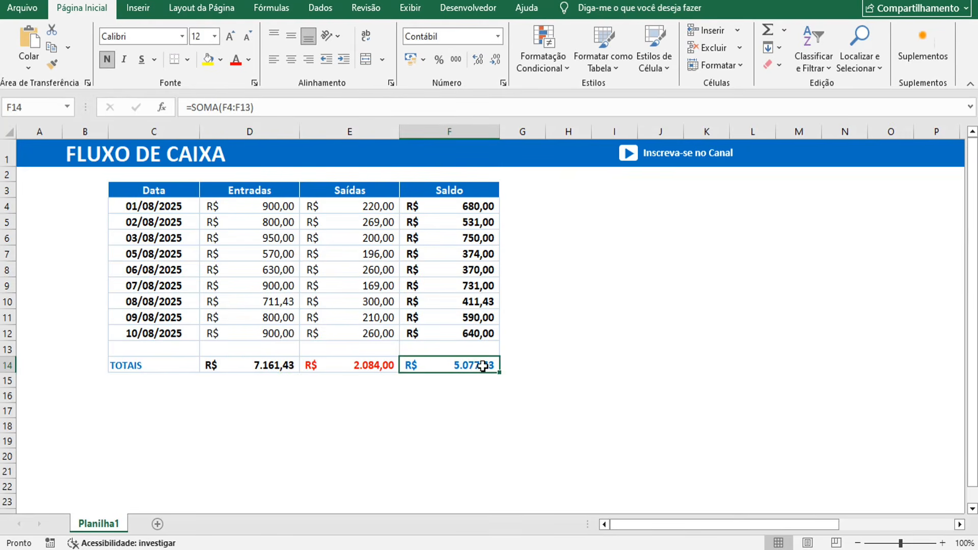
double_click(483, 365)
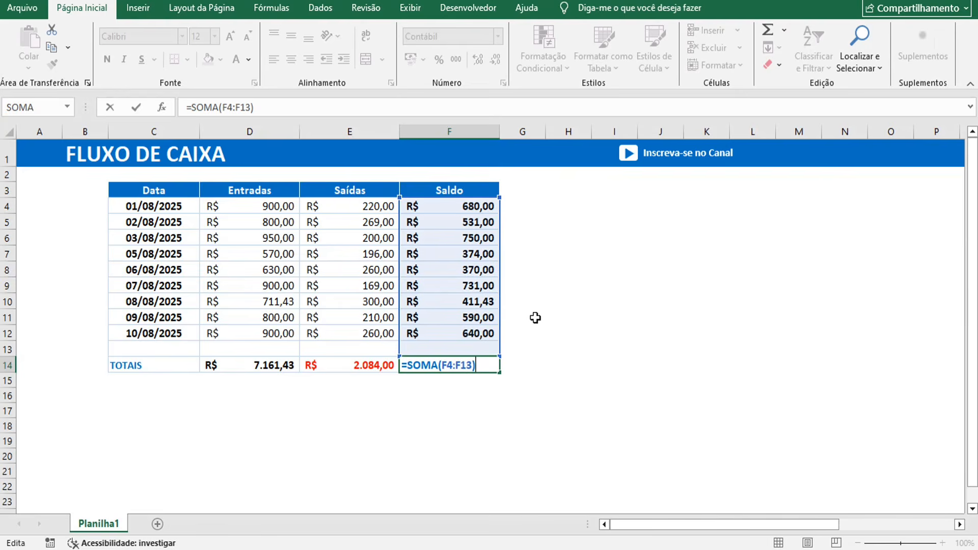
key(ctrl+Return)
click(376, 301)
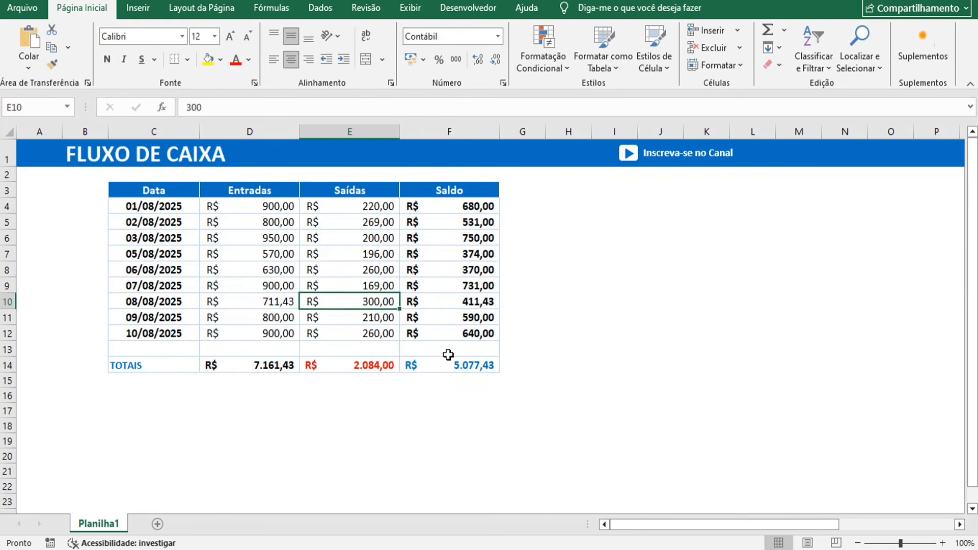
click(448, 353)
click(447, 367)
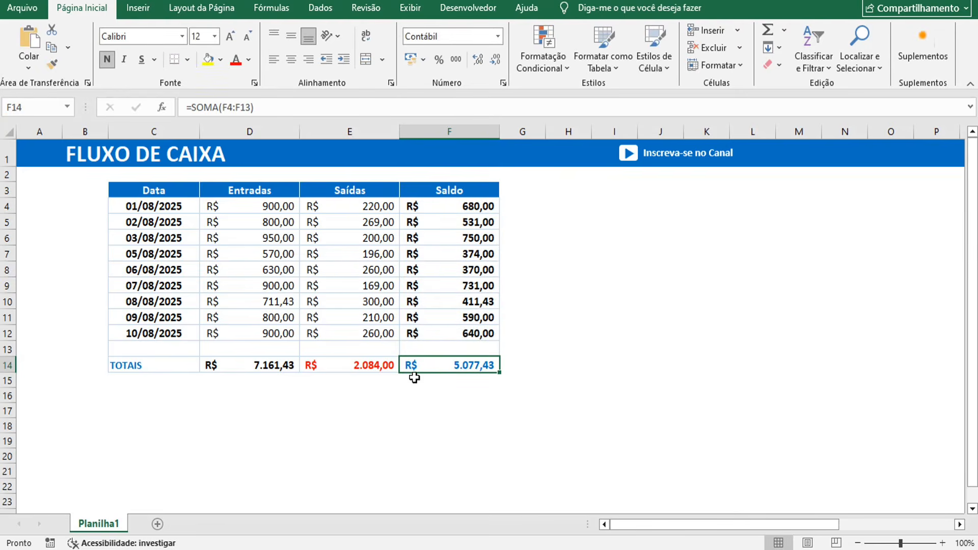
click(414, 378)
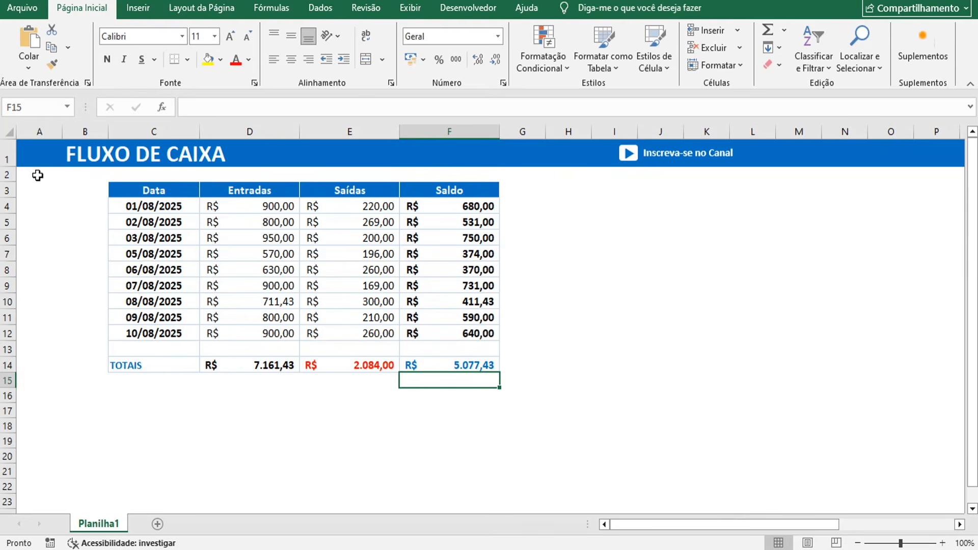
click(35, 154)
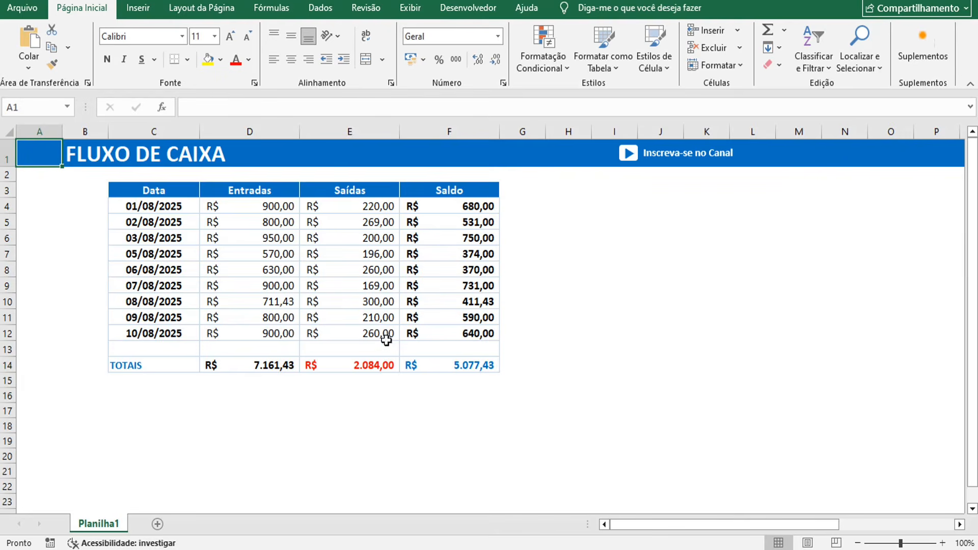
- Zoom the sheet in to 130% and highlight the first days' inflow and outflow values
scroll(286, 306, up, 1)
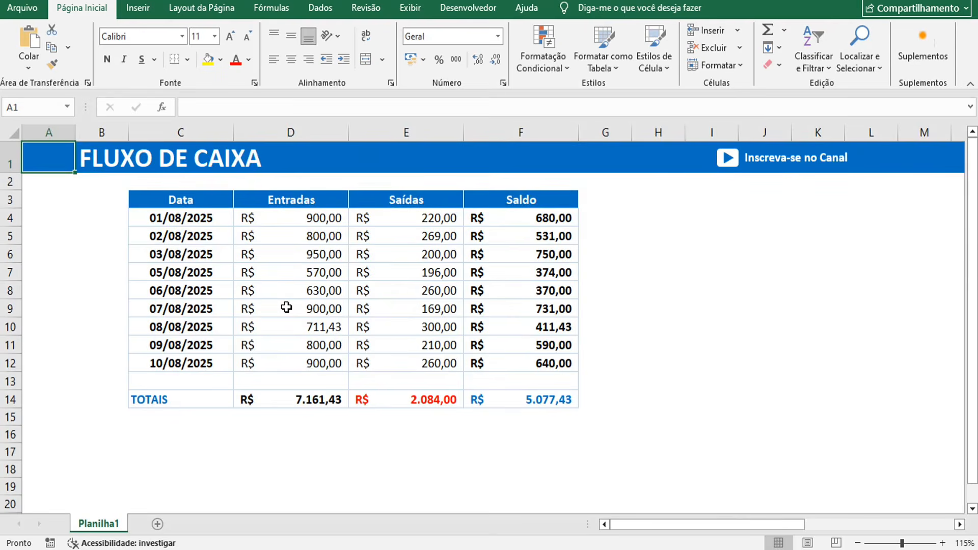
scroll(287, 306, up, 1)
click(337, 295)
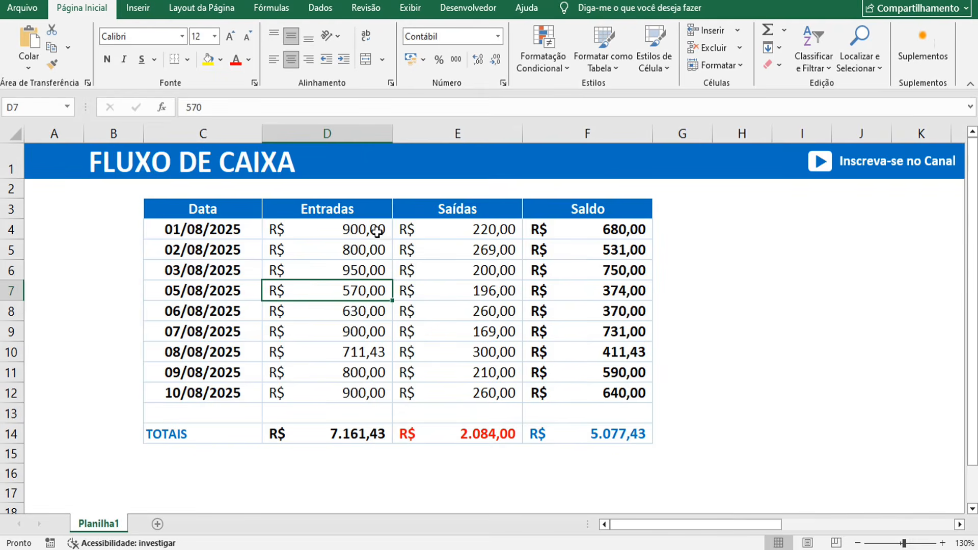
drag(378, 229, 445, 229)
click(454, 270)
- Point out dates 01/08 to 05/08, marking the gap where 04/08 is missing
click(224, 235)
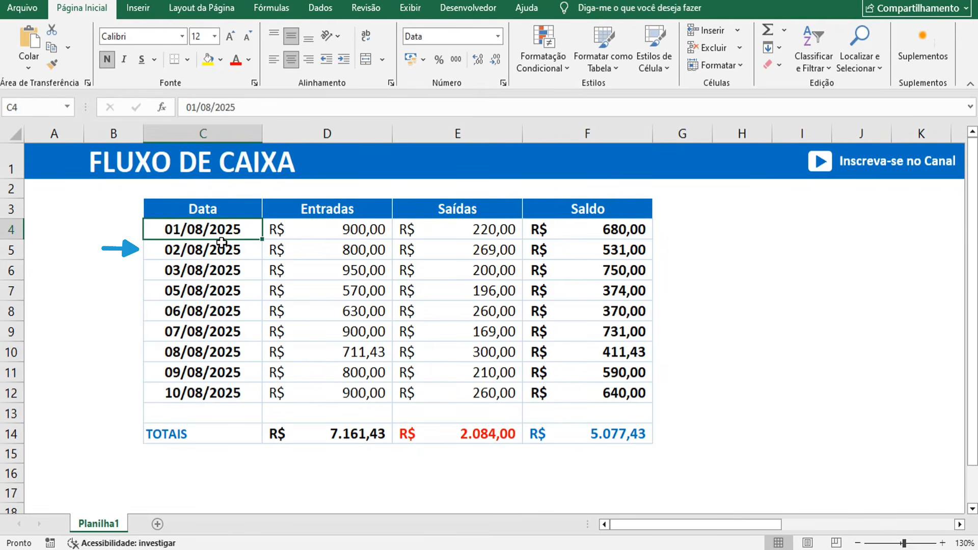
click(217, 250)
click(202, 266)
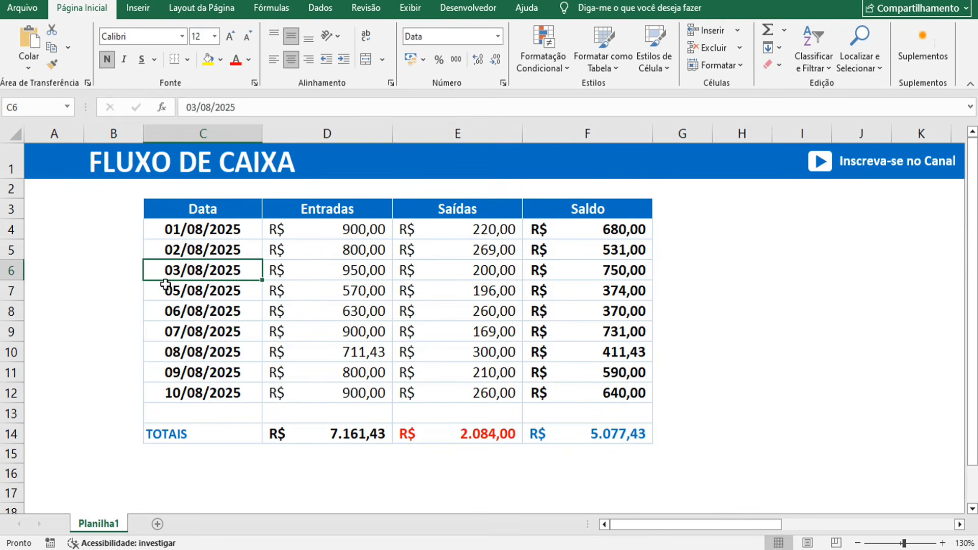
click(164, 287)
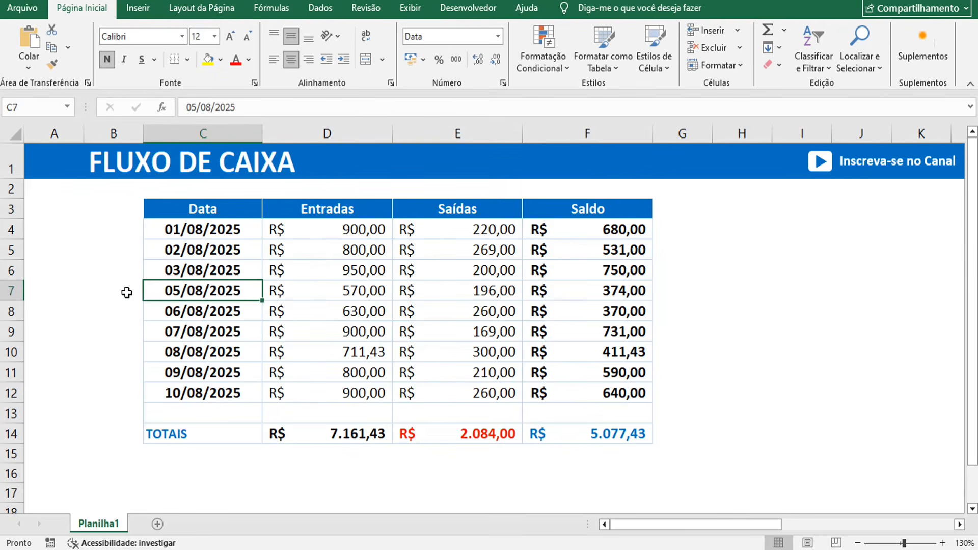
click(130, 284)
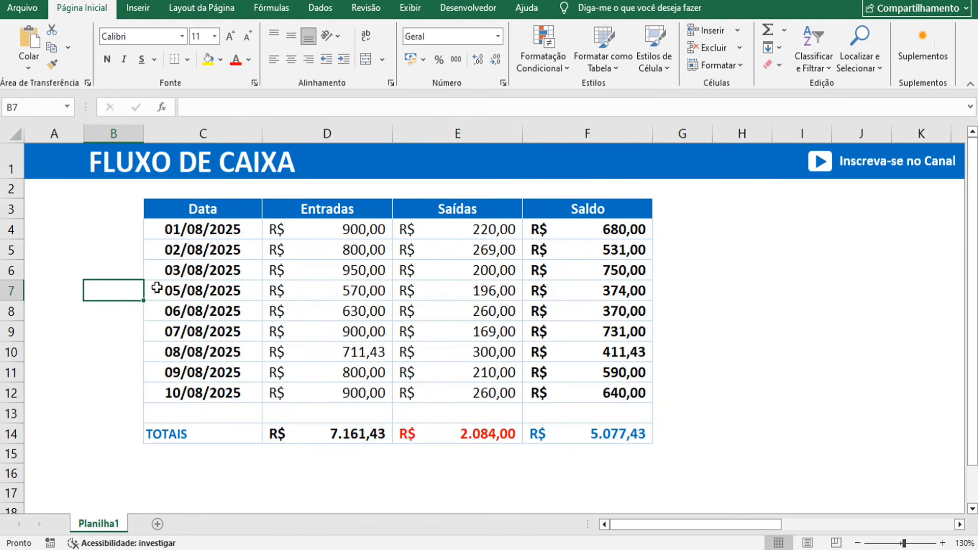
drag(157, 288, 541, 392)
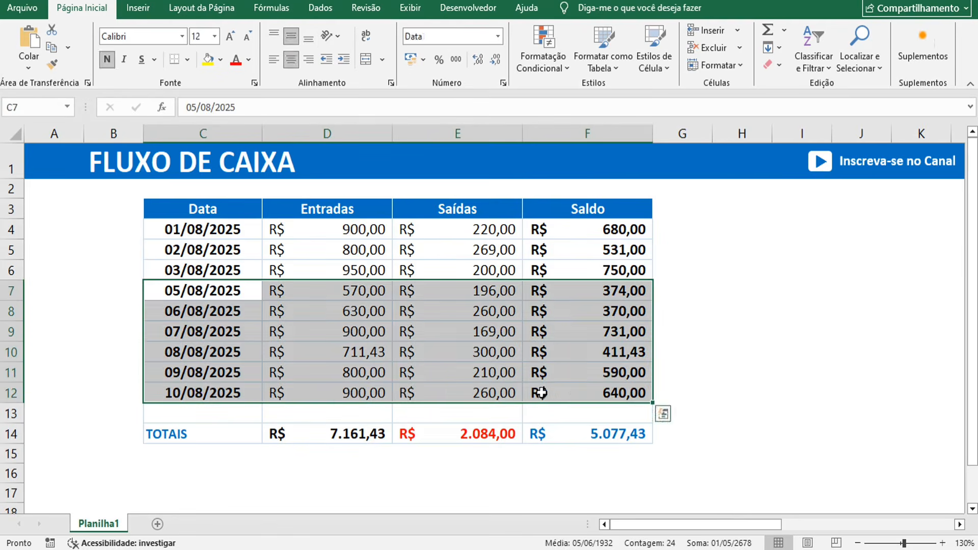
click(102, 286)
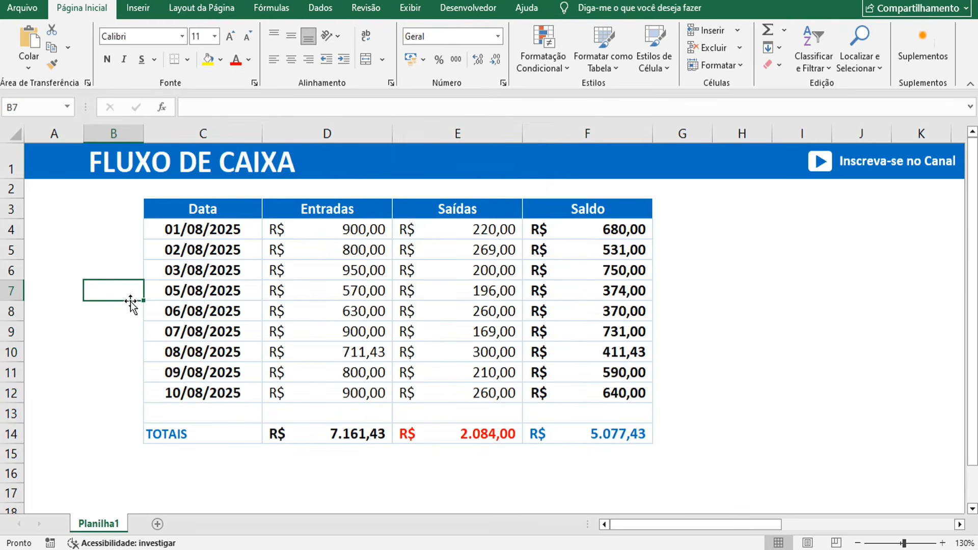
click(161, 284)
click(139, 268)
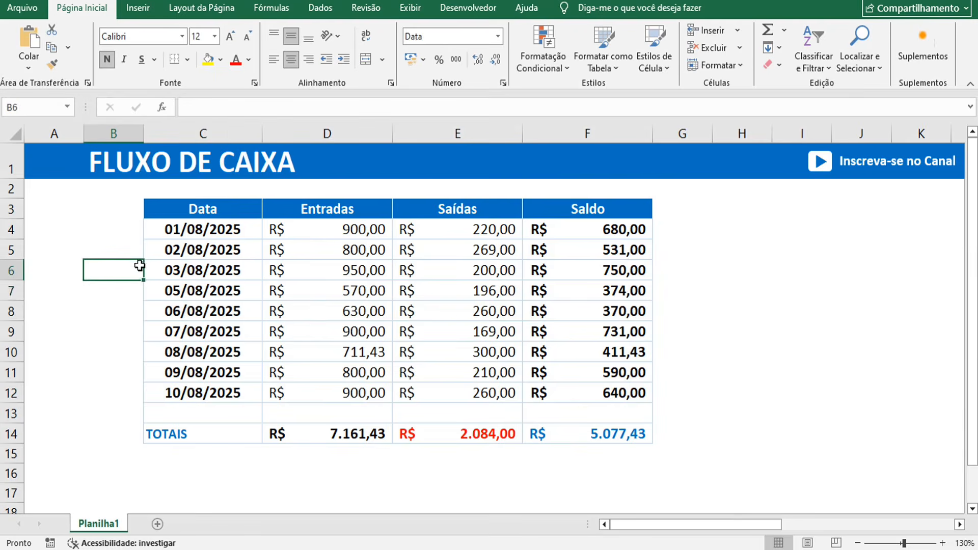
drag(139, 265, 136, 290)
click(132, 296)
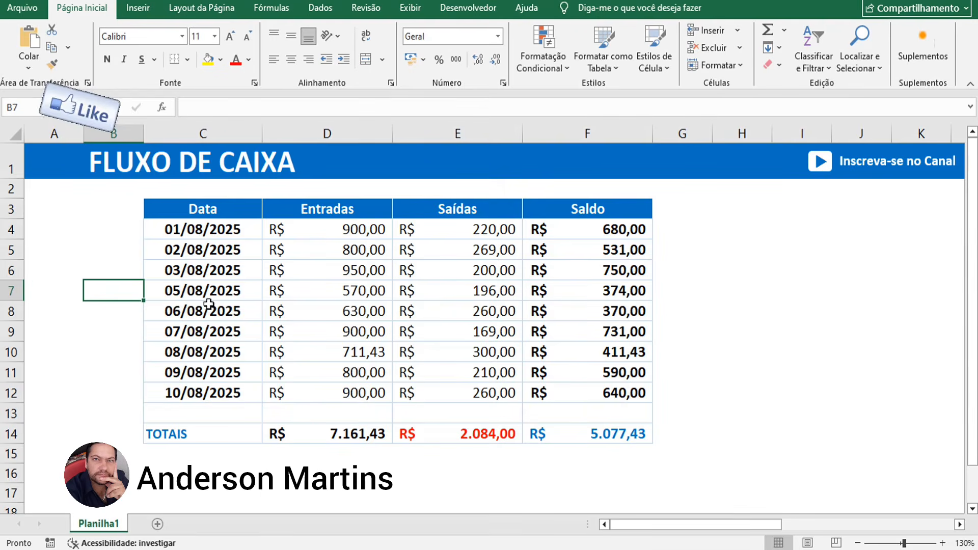
click(221, 412)
click(670, 417)
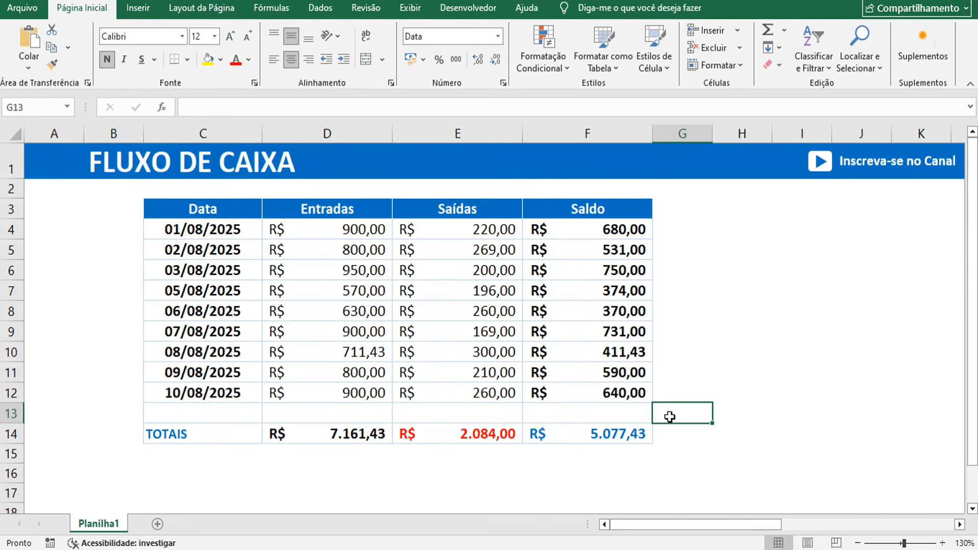
click(190, 308)
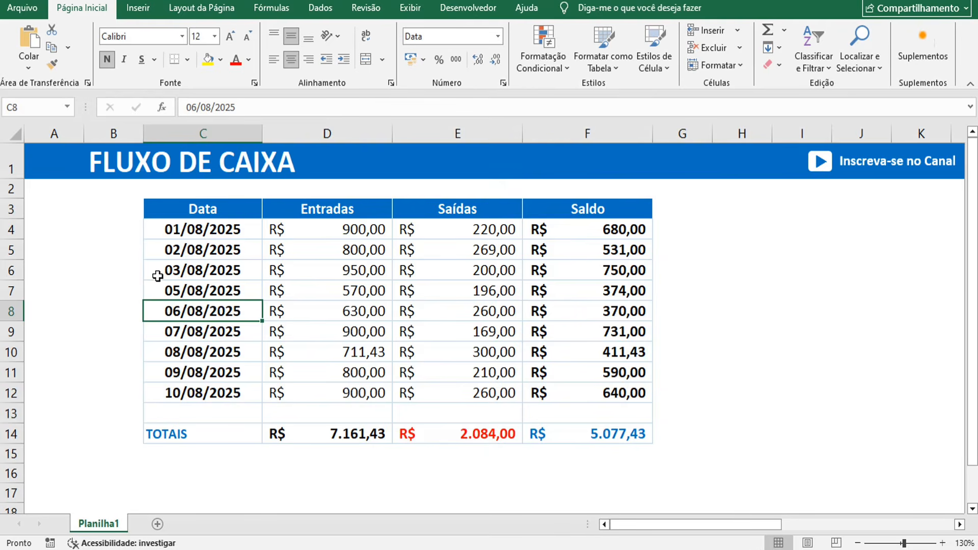
drag(158, 274, 160, 283)
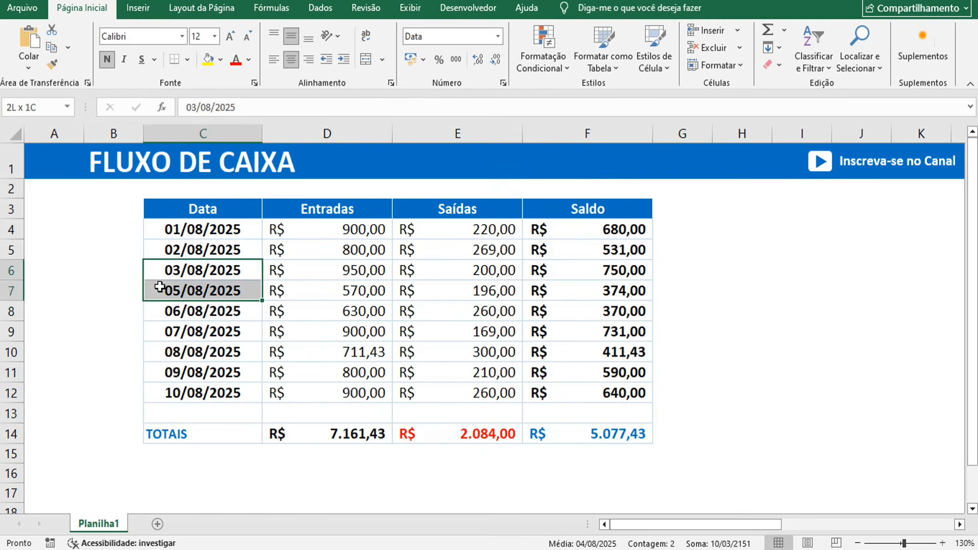
click(133, 282)
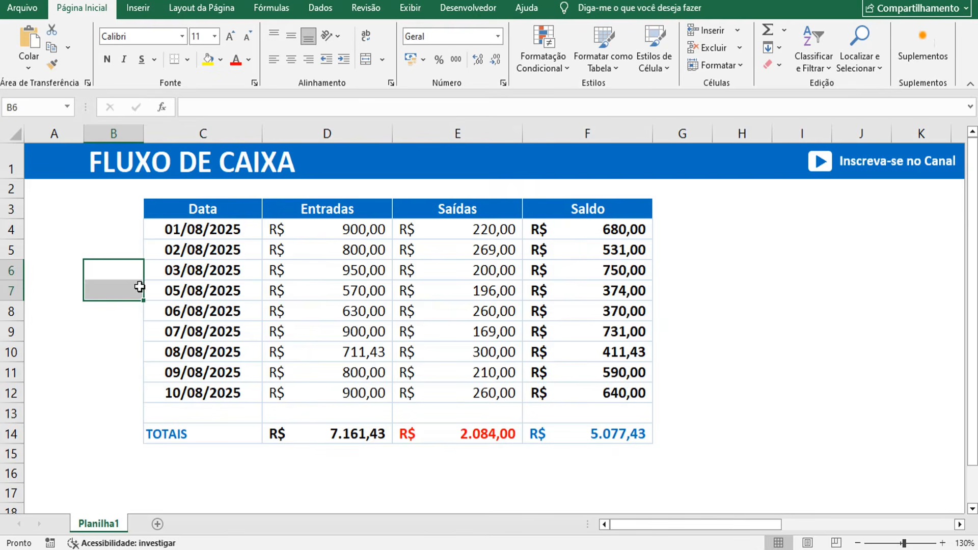
click(171, 287)
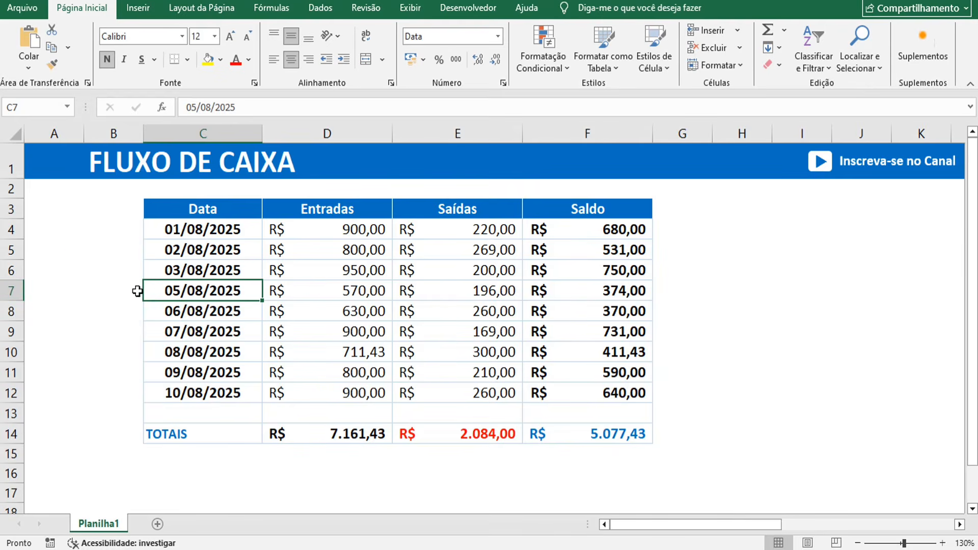
click(14, 292)
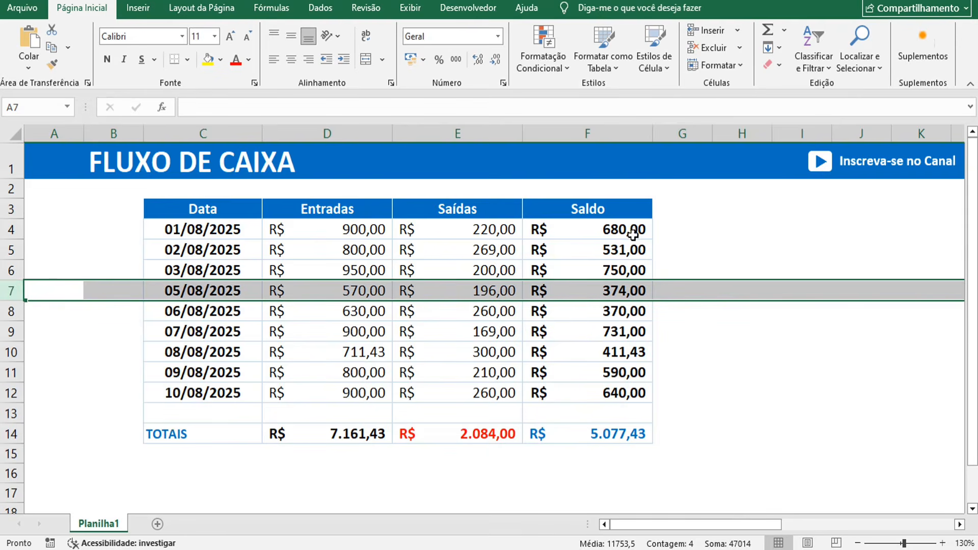
- Select row 7 and insert a blank row above the 05/08/2025 entry
click(103, 289)
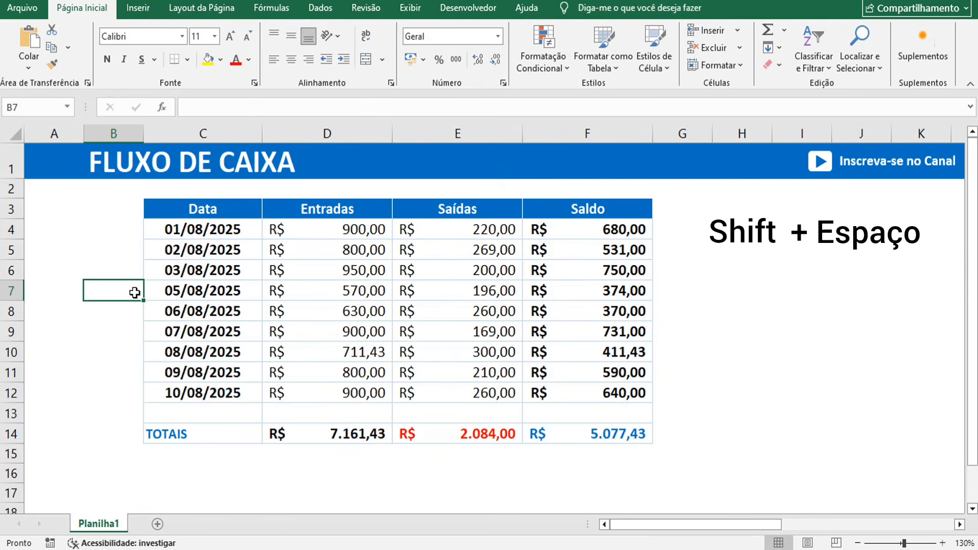
key(shift+space)
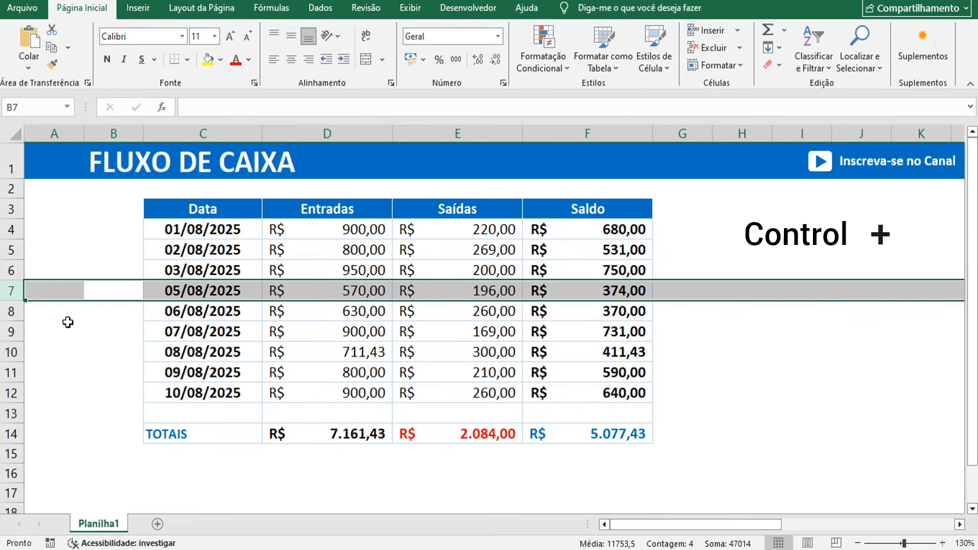
key(ctrl+plus)
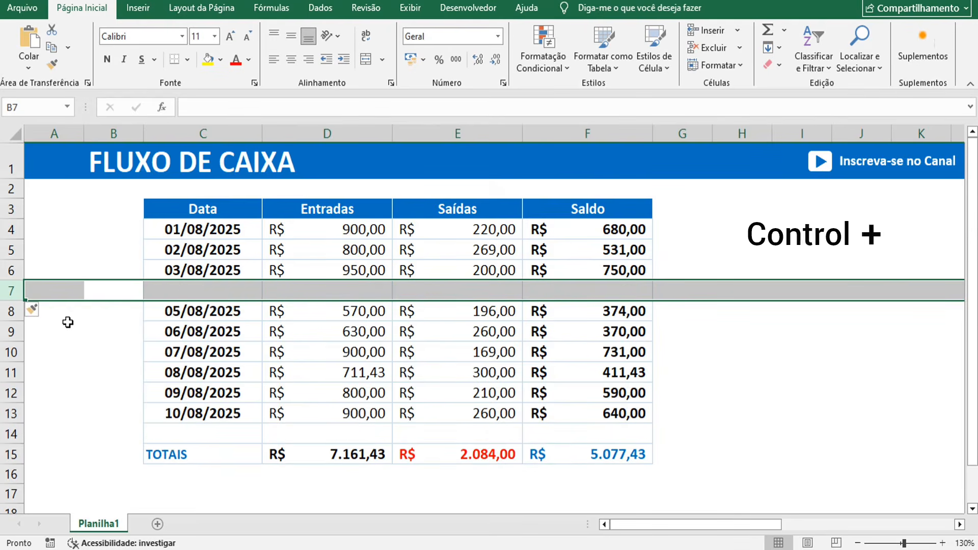
- Select the new empty row's cells and check the Saldo total, now in row 15
click(157, 294)
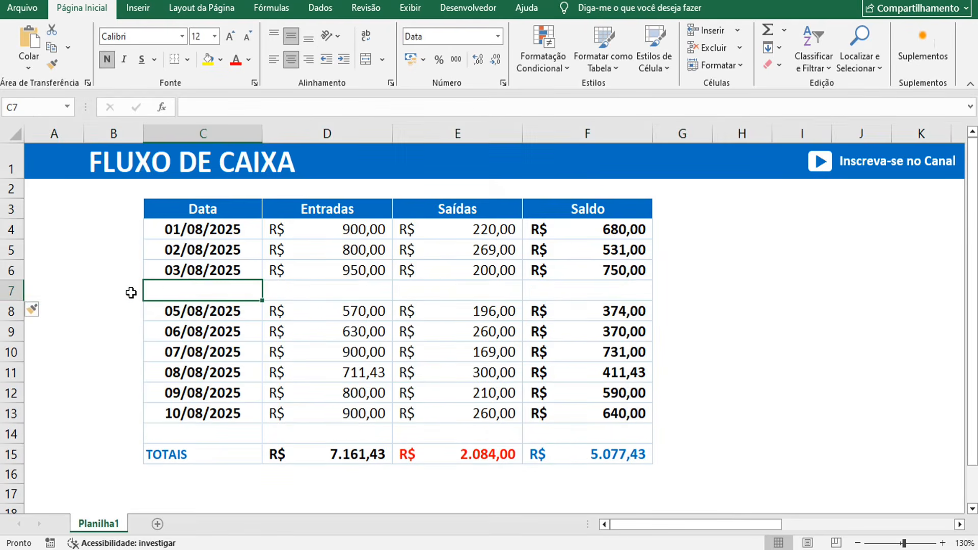
click(122, 292)
drag(190, 297, 576, 295)
click(683, 308)
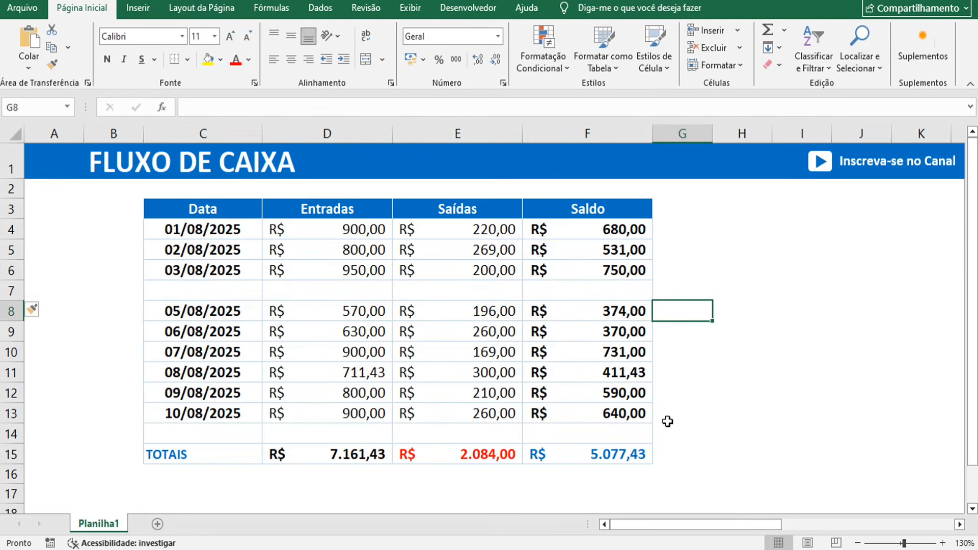
click(625, 453)
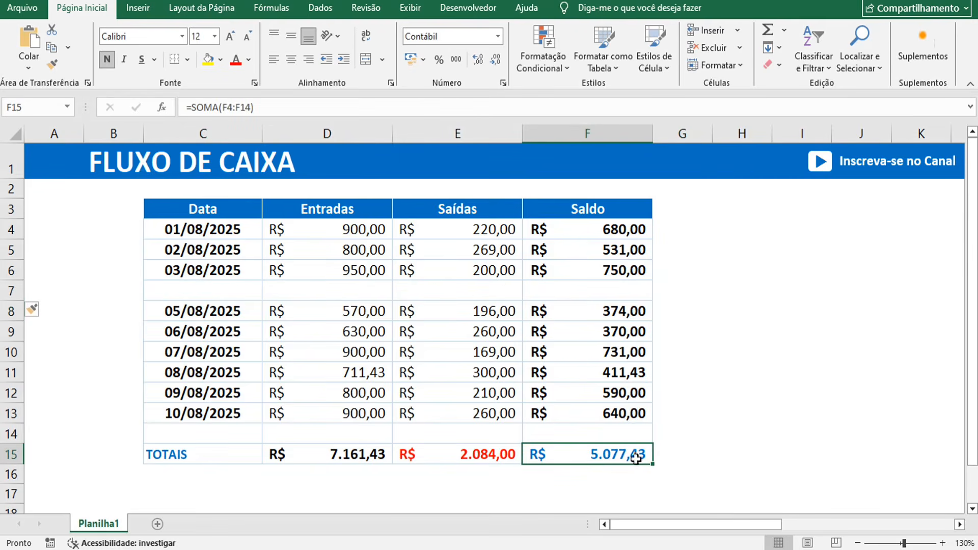
double_click(638, 452)
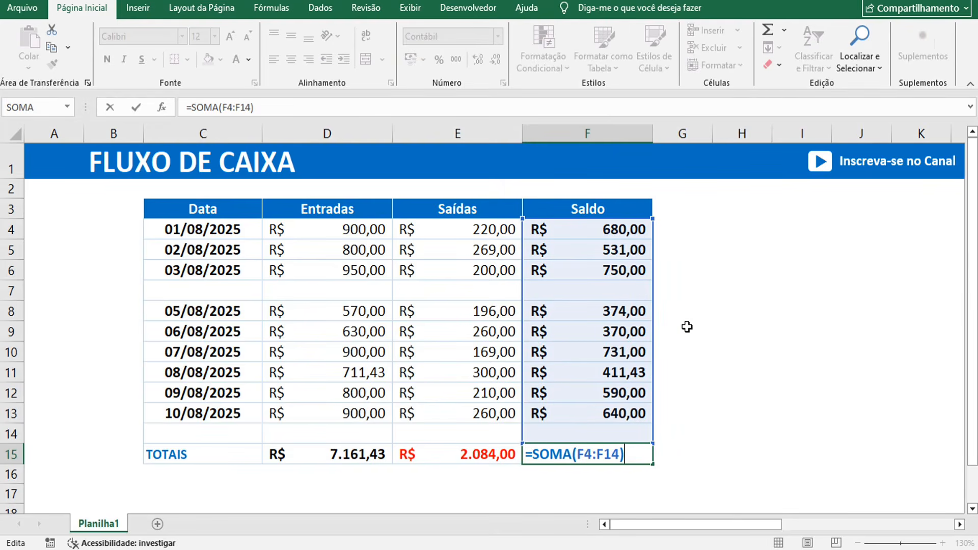
key(ctrl+Return)
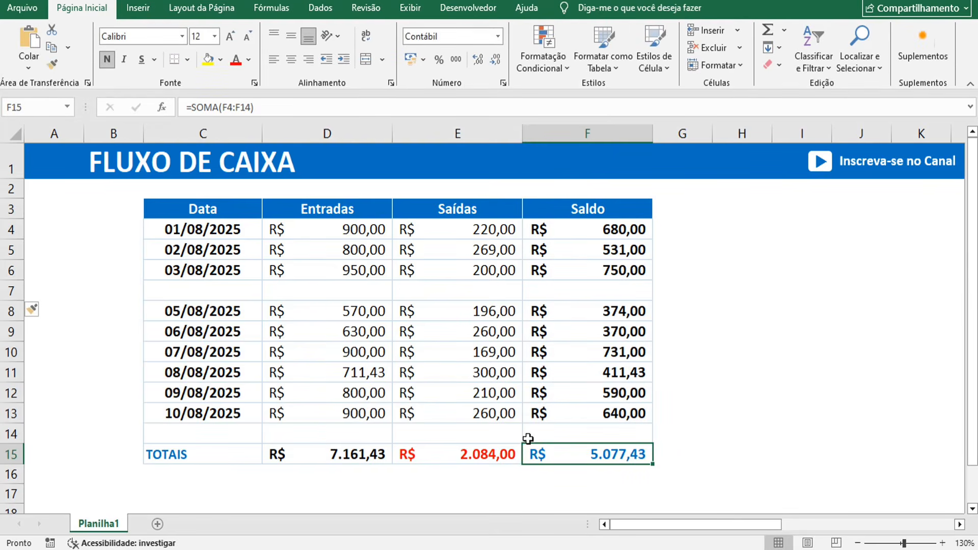
drag(501, 439, 252, 437)
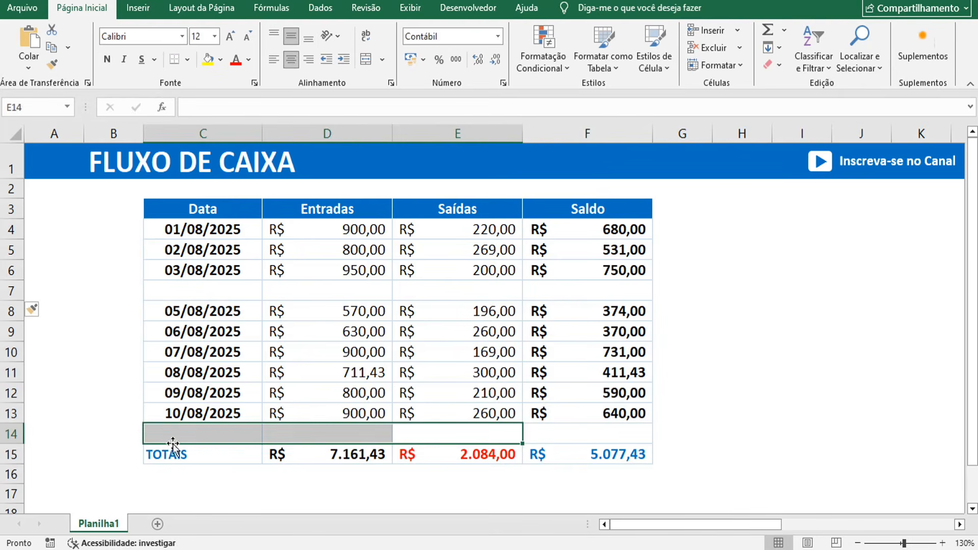
drag(111, 433, 702, 437)
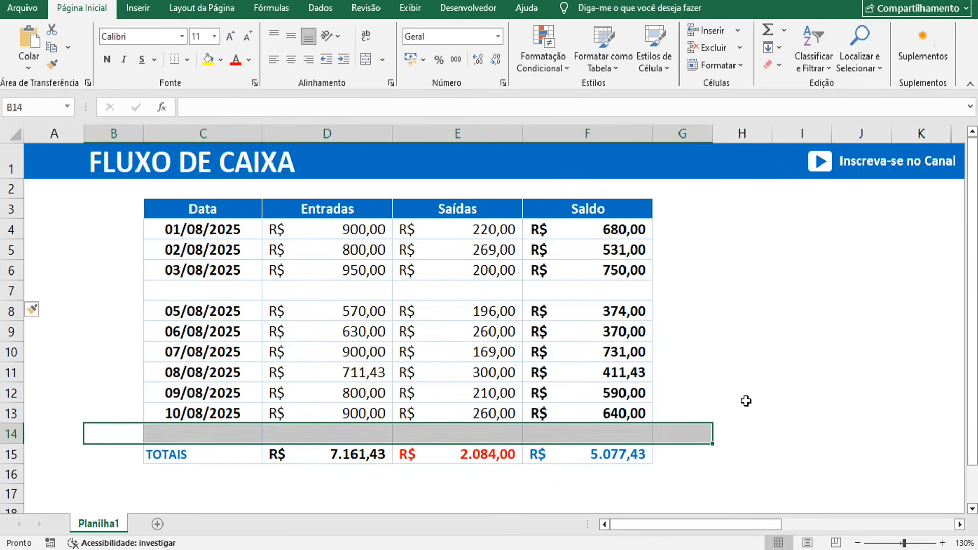
click(744, 397)
click(642, 458)
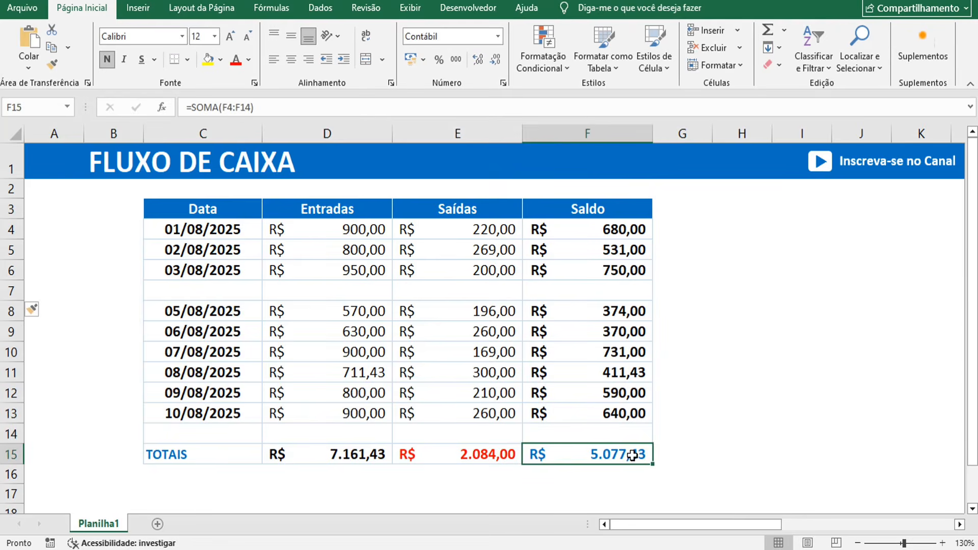
double_click(630, 454)
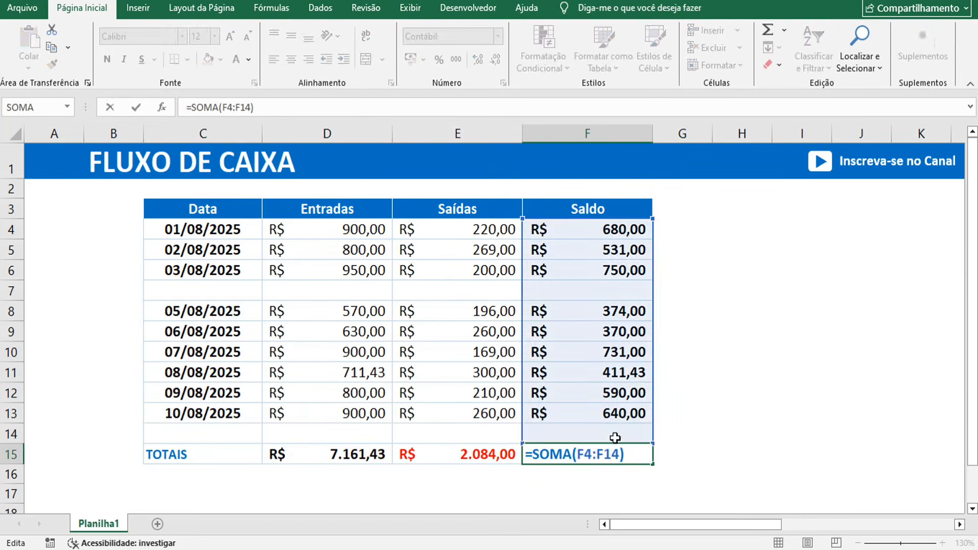
key(Escape)
click(124, 435)
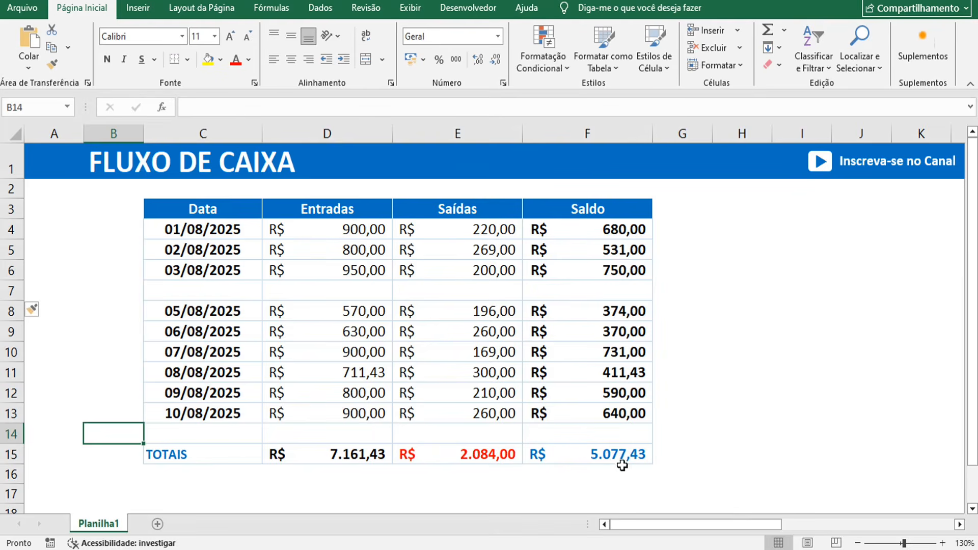
click(636, 454)
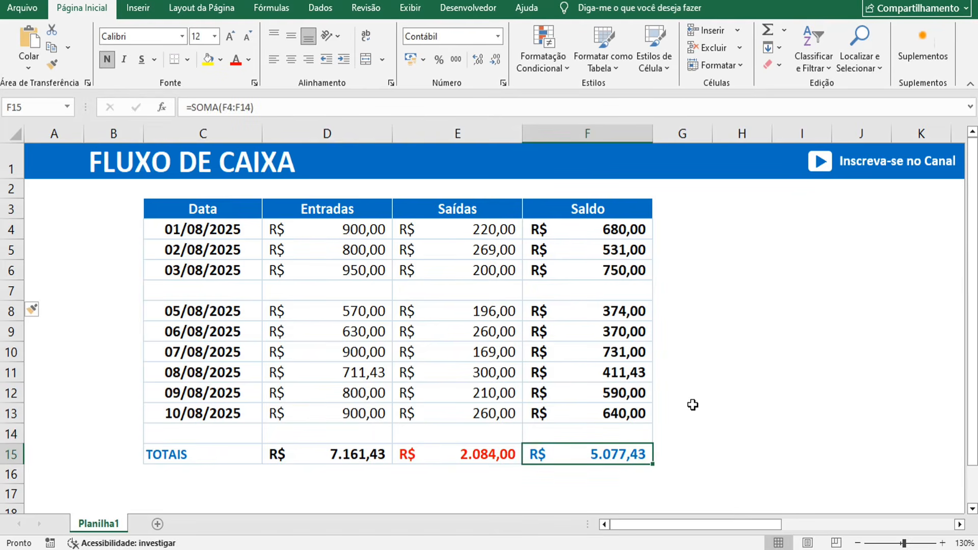
- Enter date 4/8, Entradas 900 and Saídas 200 in the new row
click(247, 293)
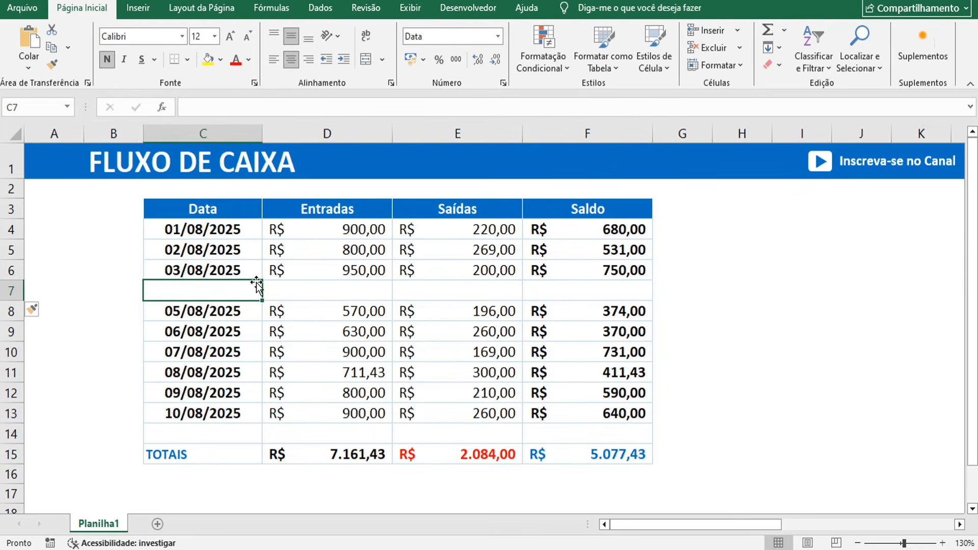
text(4/8)
key(Tab)
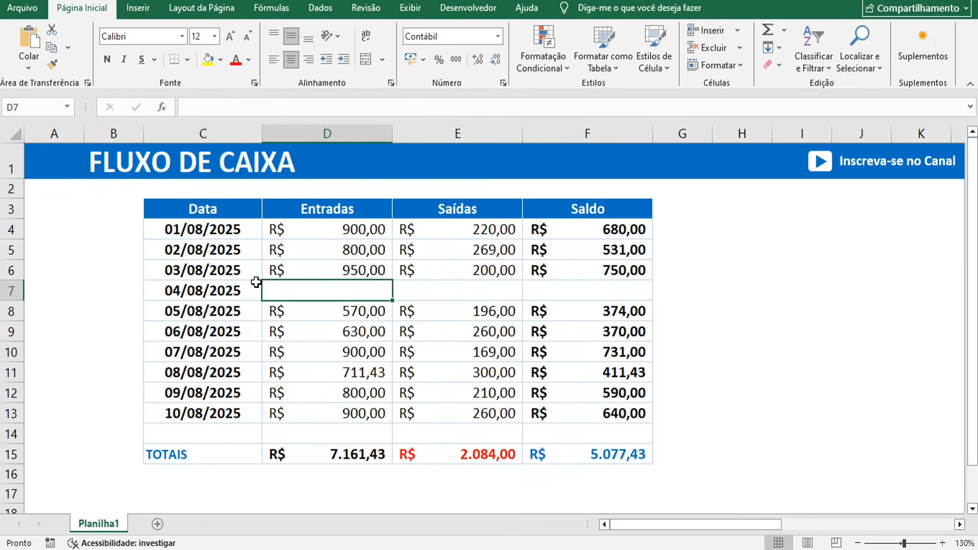
text(900)
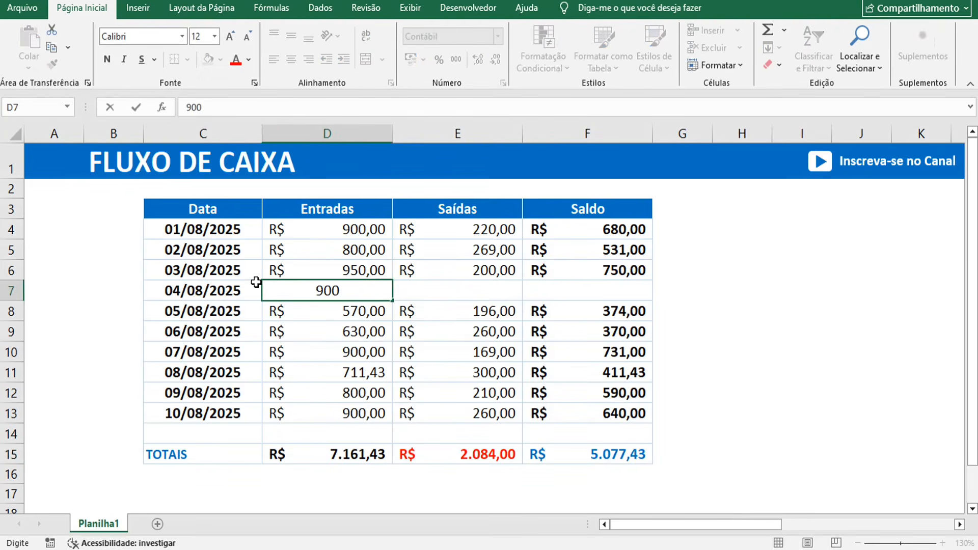
key(Tab)
text(200)
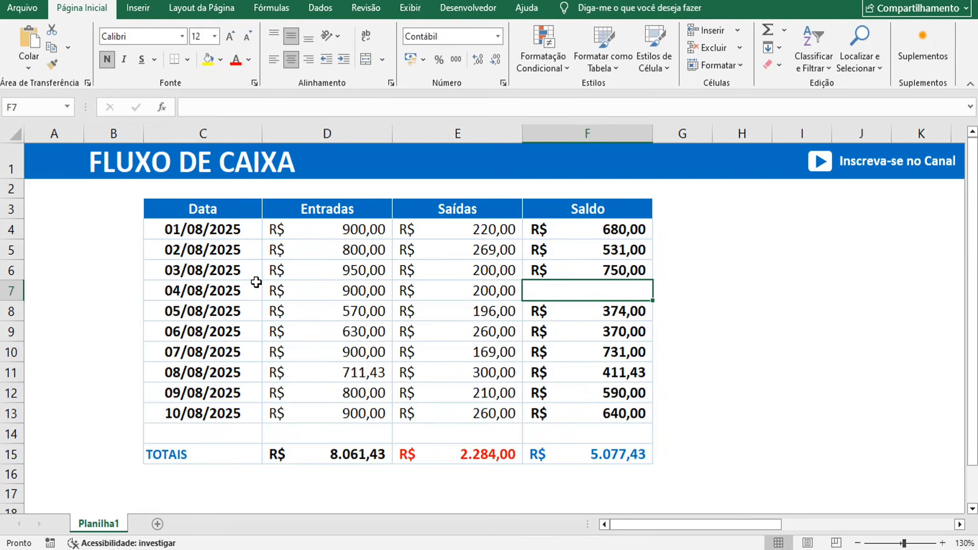
- Fill the Saldo formula down from 03/08 into the 04/08 row, giving 700,00
click(662, 294)
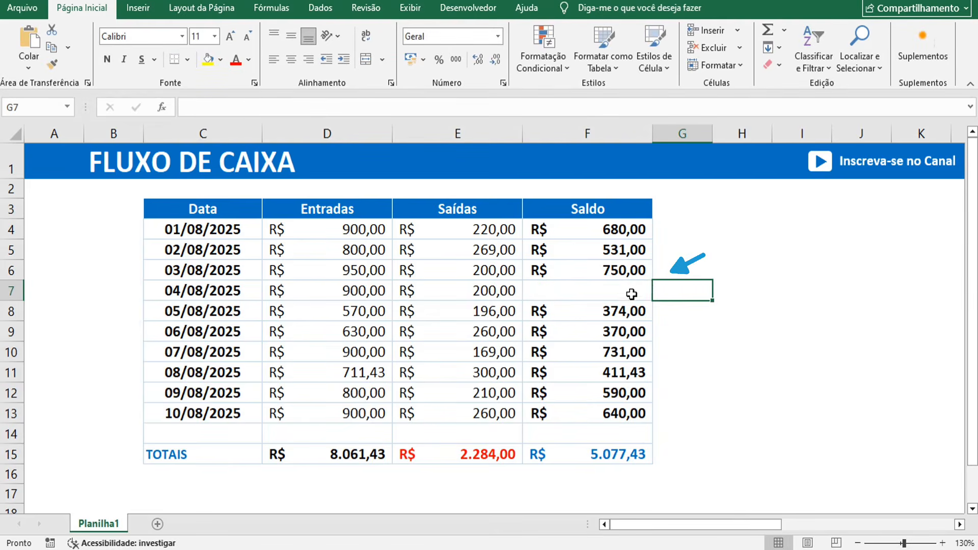
click(623, 294)
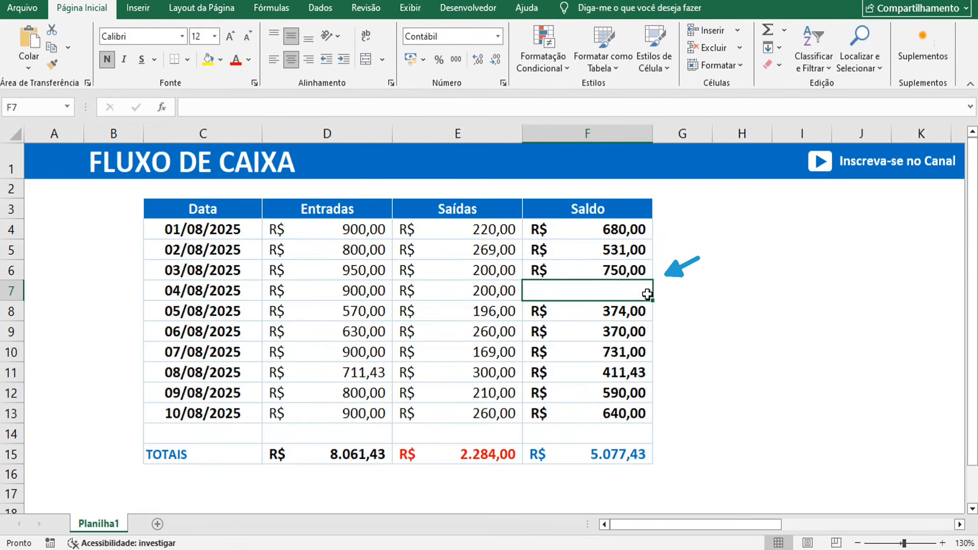
click(645, 269)
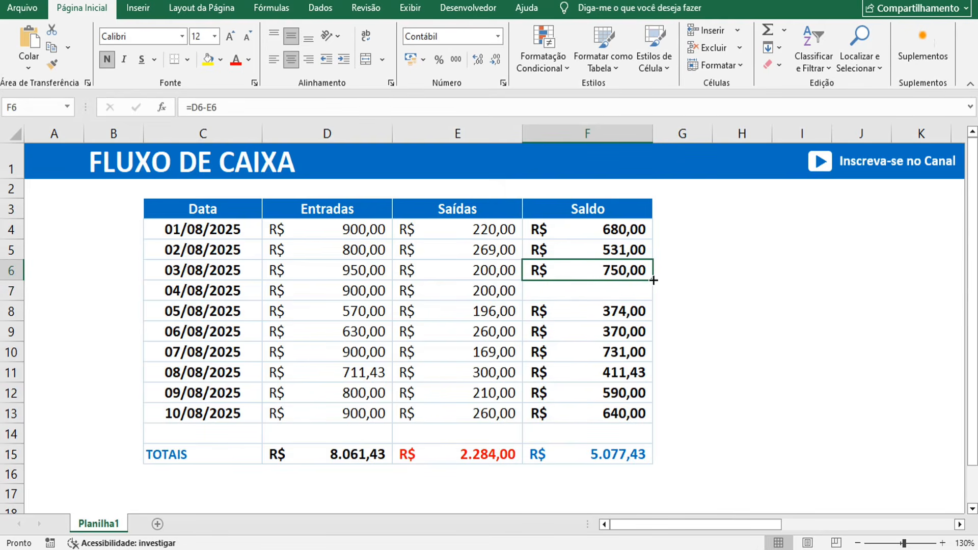
drag(654, 280, 651, 297)
click(614, 292)
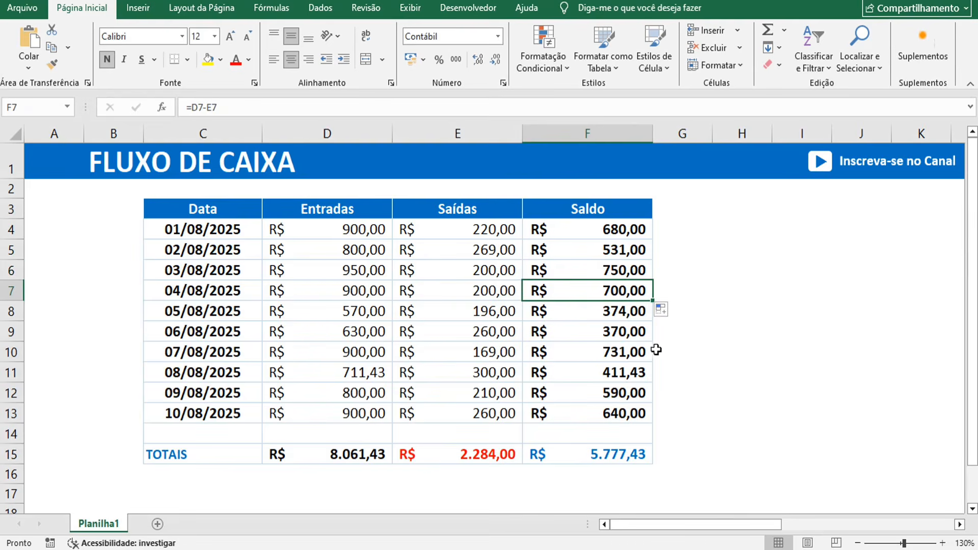
- Verify the Saldo total covers the new row and now reads 5.777,43
click(637, 451)
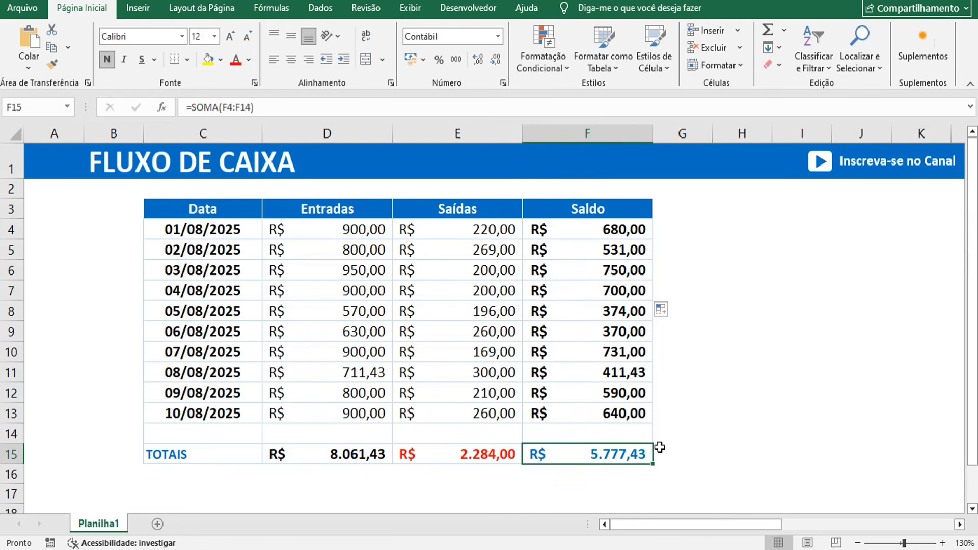
double_click(637, 451)
key(Escape)
drag(641, 229, 636, 413)
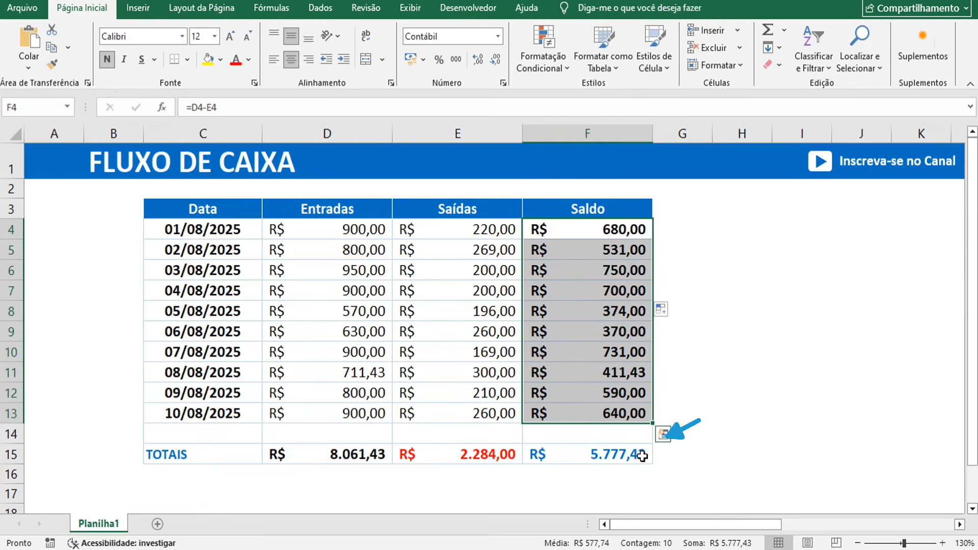
click(666, 460)
key(Left)
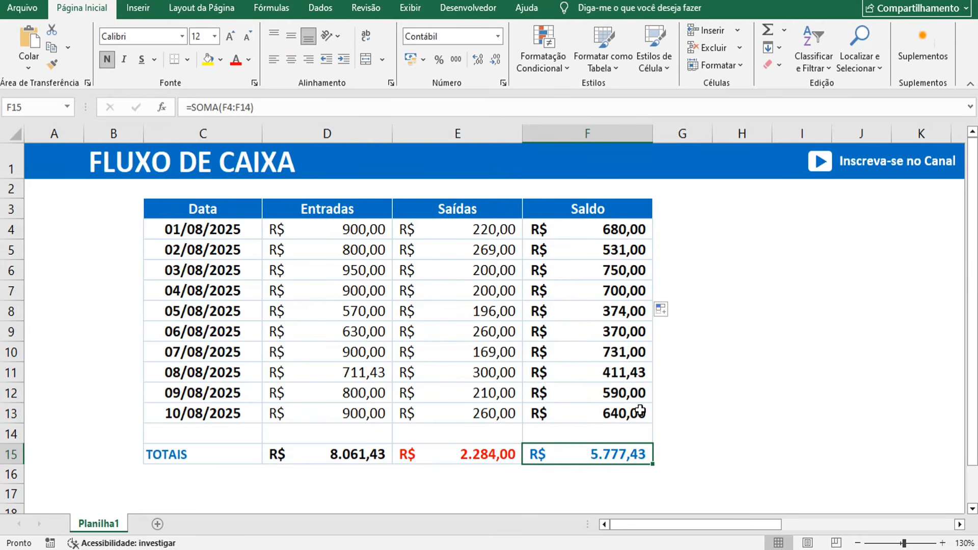
mouse_move(494, 209)
mouse_down()
mouse_move(558, 212)
mouse_move(501, 204)
mouse_up()
- Select the Saldo column F and insert a blank column, shifting Saldo to column G
click(681, 206)
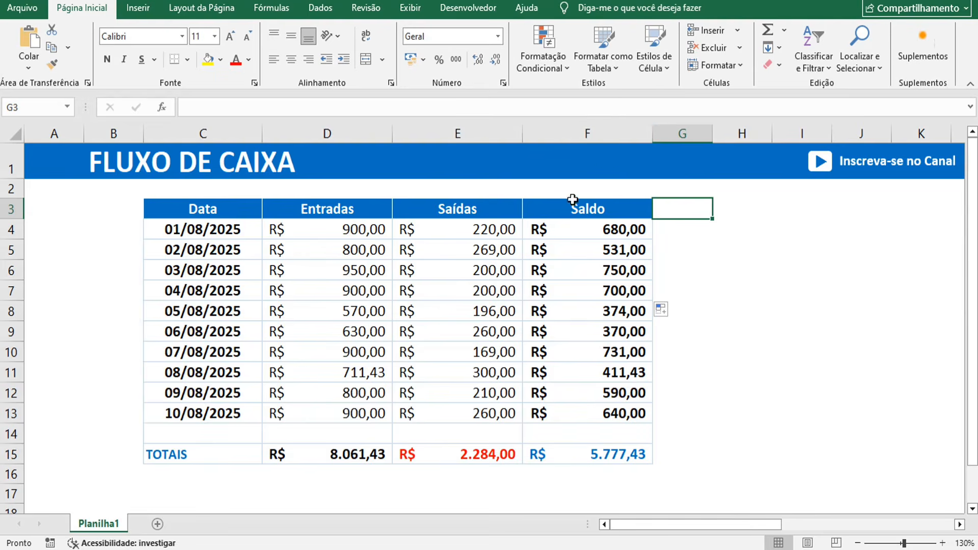
click(576, 133)
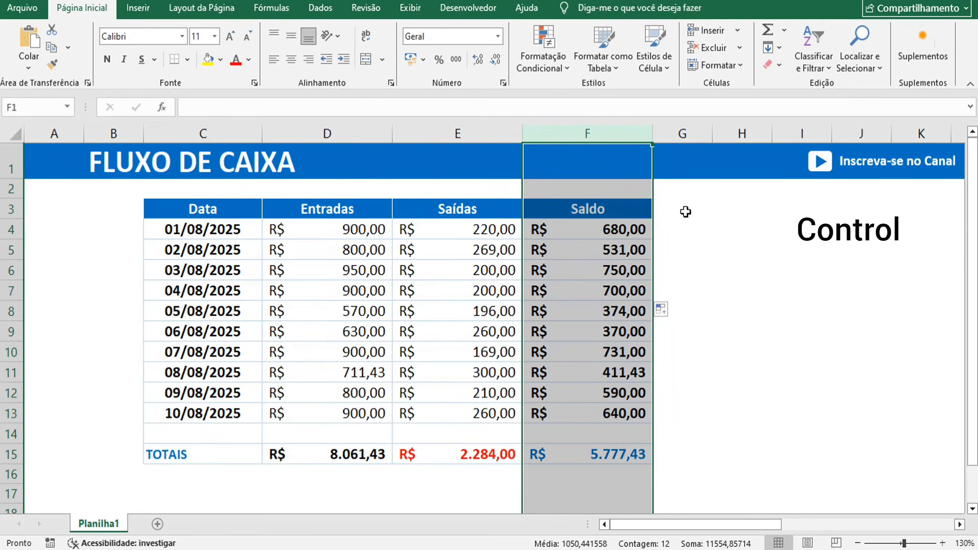
key(ctrl+plus)
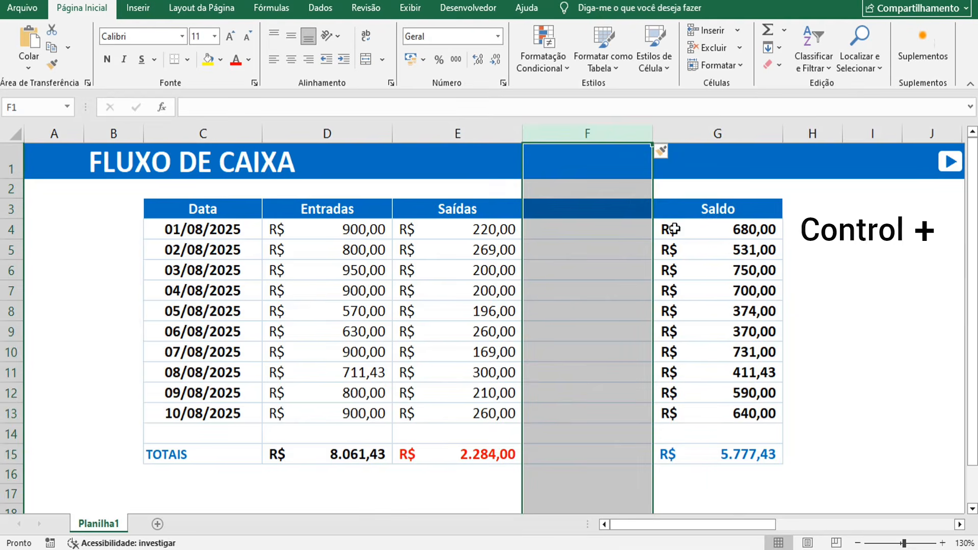
click(659, 228)
click(579, 248)
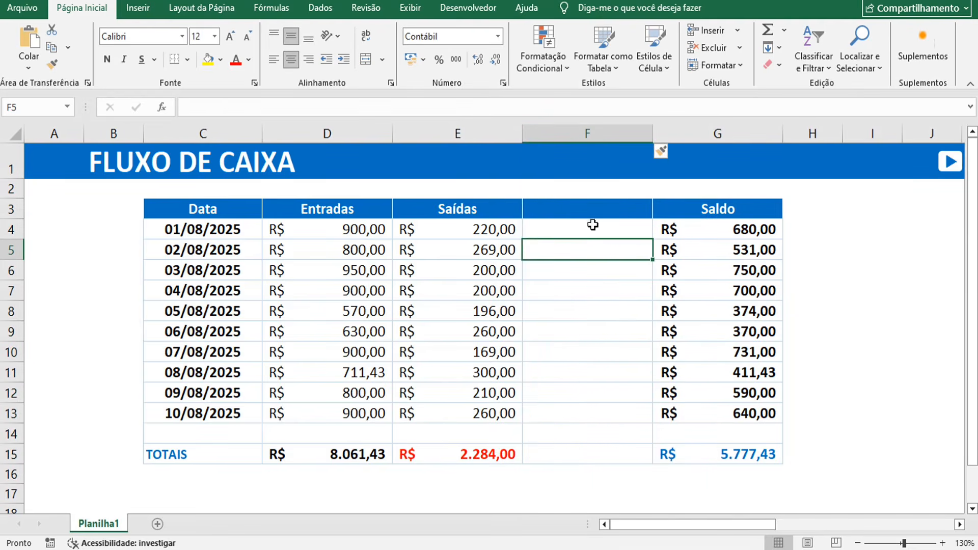
- Check the 01/08 and 02/08 Saldo formulas, then select the whole 05/08/2025 row
click(705, 245)
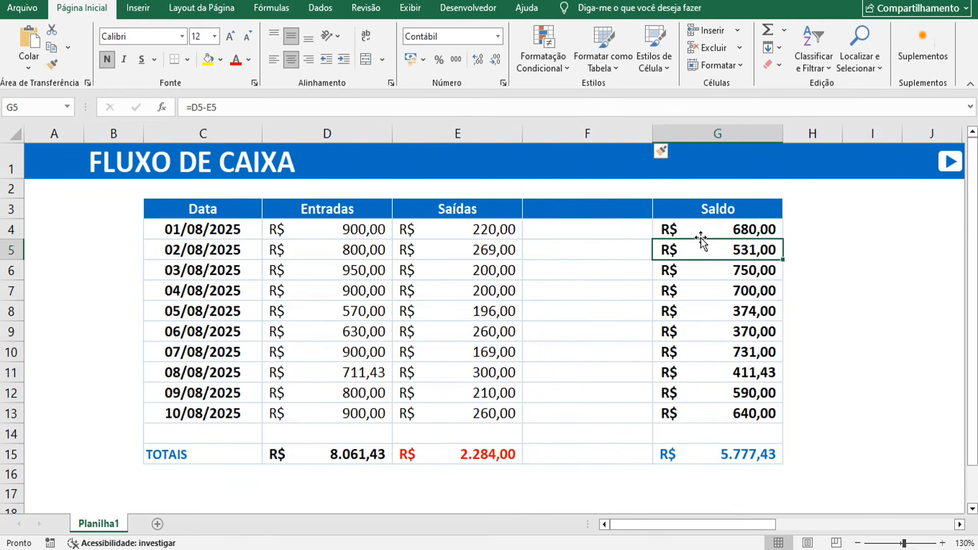
click(706, 231)
click(559, 307)
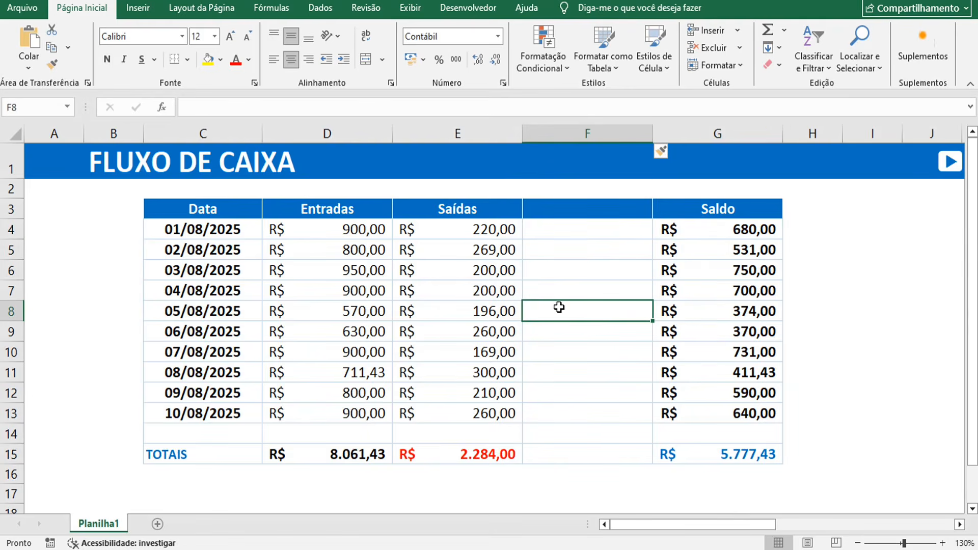
click(86, 310)
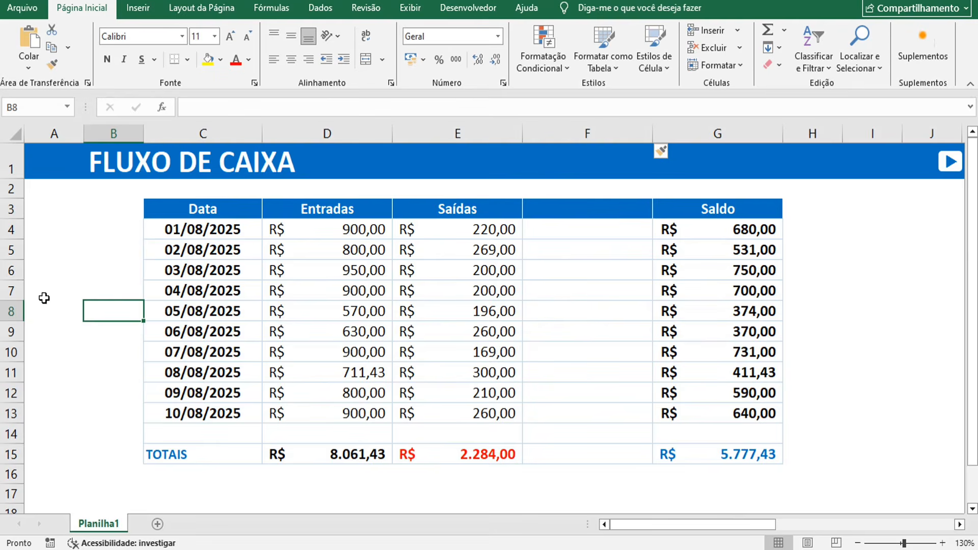
click(11, 309)
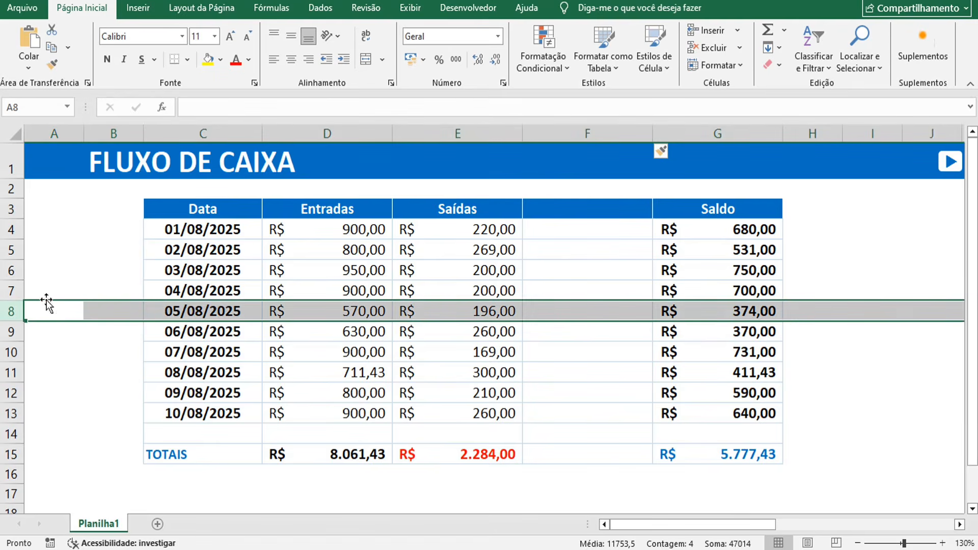
click(157, 326)
click(177, 307)
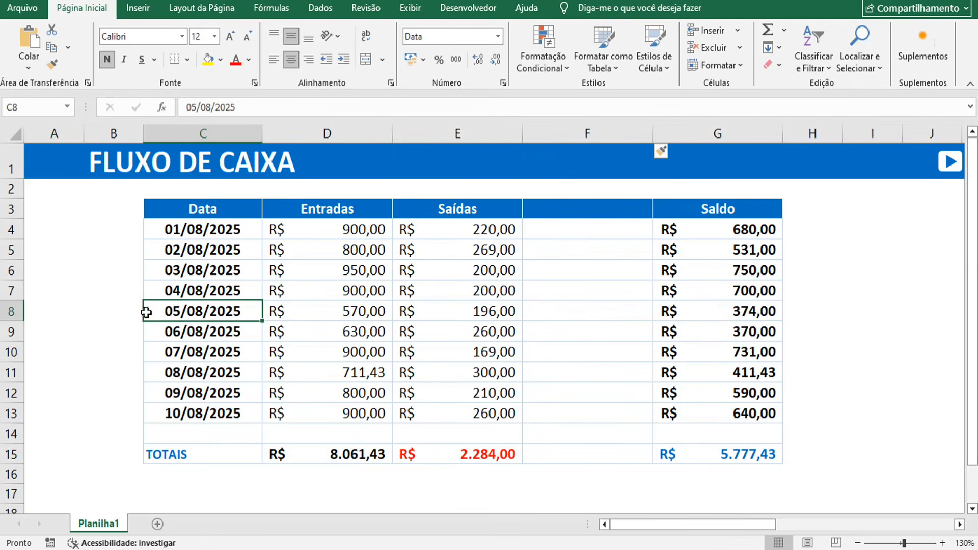
click(7, 312)
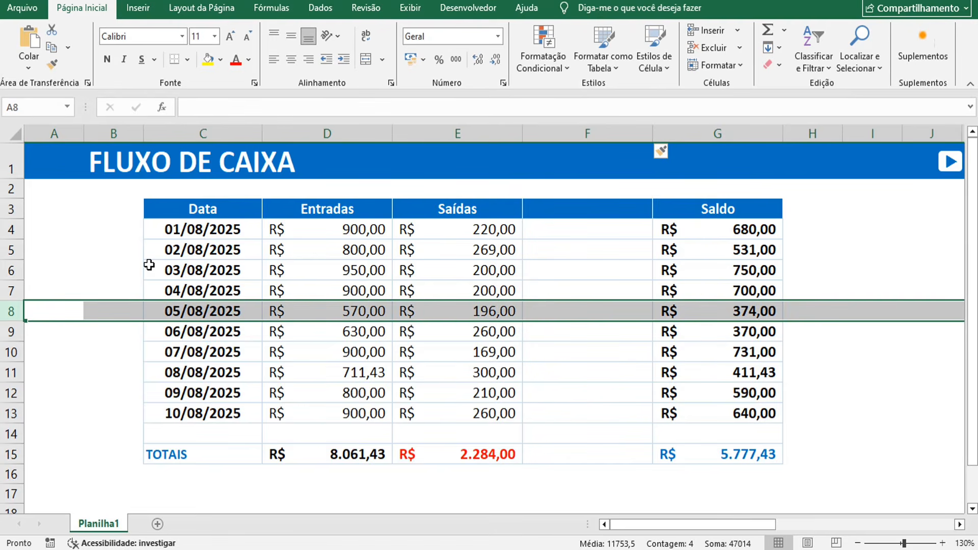
- Insert a blank row above 05/08/2025 and reselect the new empty row 8
key(ctrl+shift+plus)
click(181, 360)
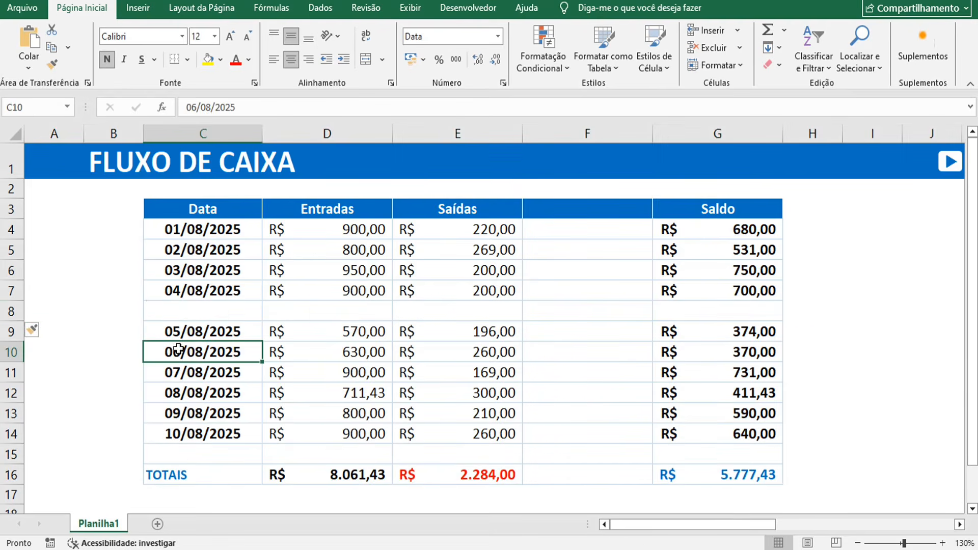
drag(176, 313, 663, 323)
click(507, 355)
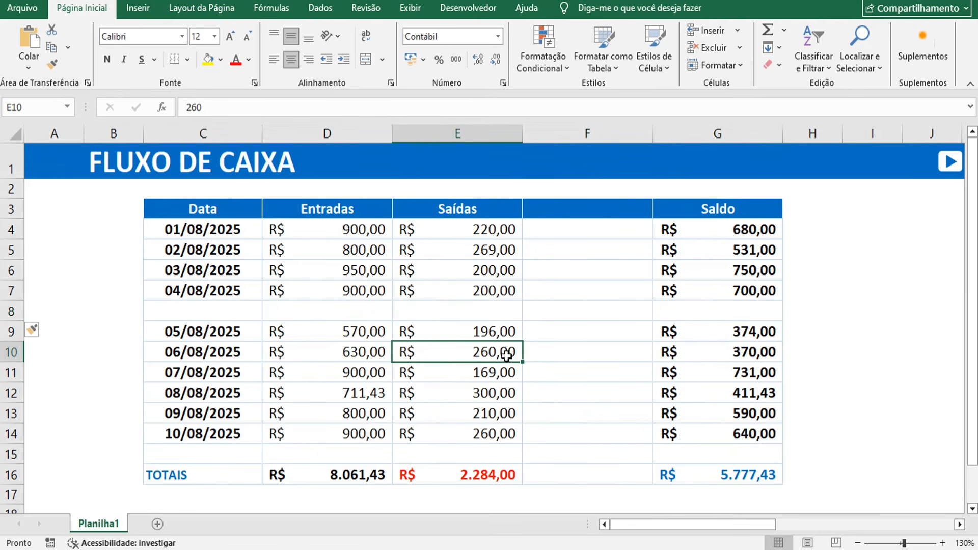
click(183, 314)
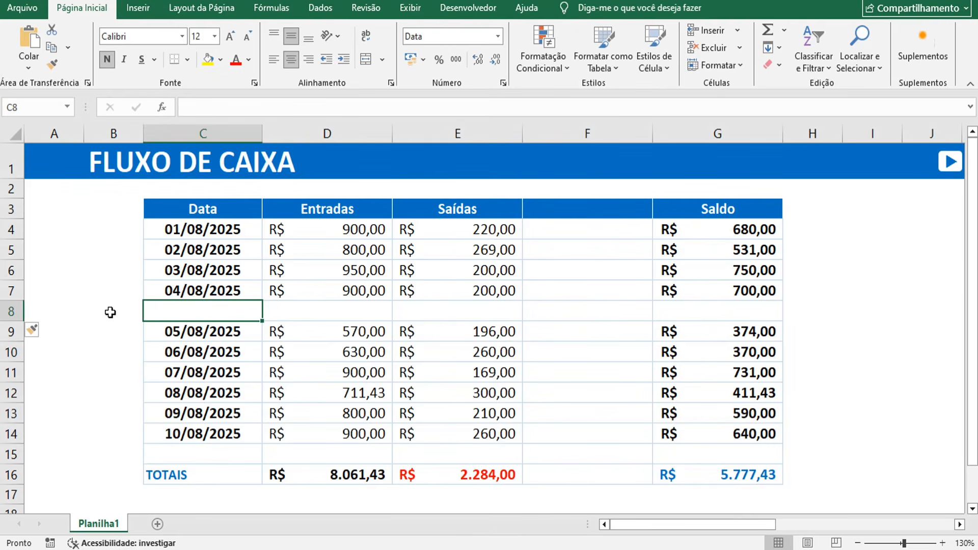
click(11, 311)
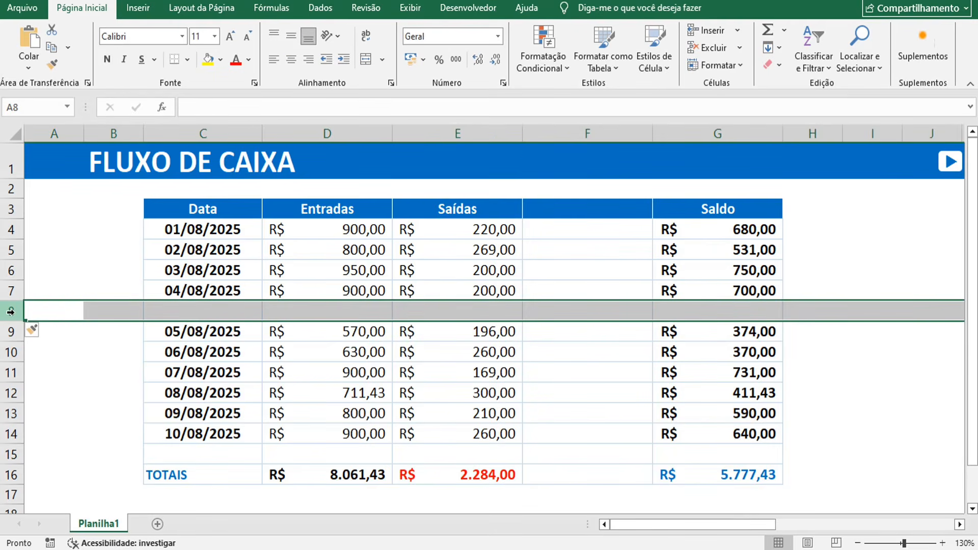
- Delete blank row 8 so the 196,00 Saídas entry sits in row 8 again
click(46, 307)
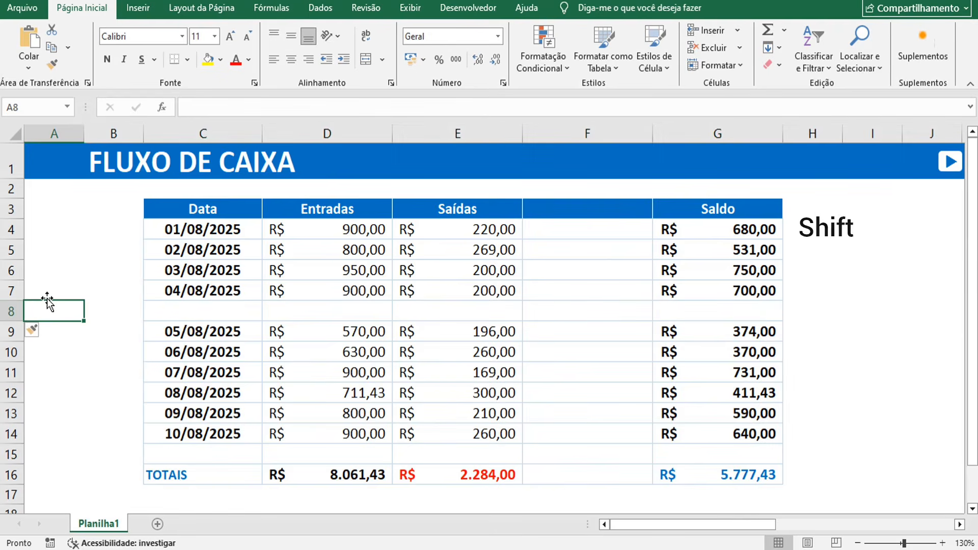
key(shift+space)
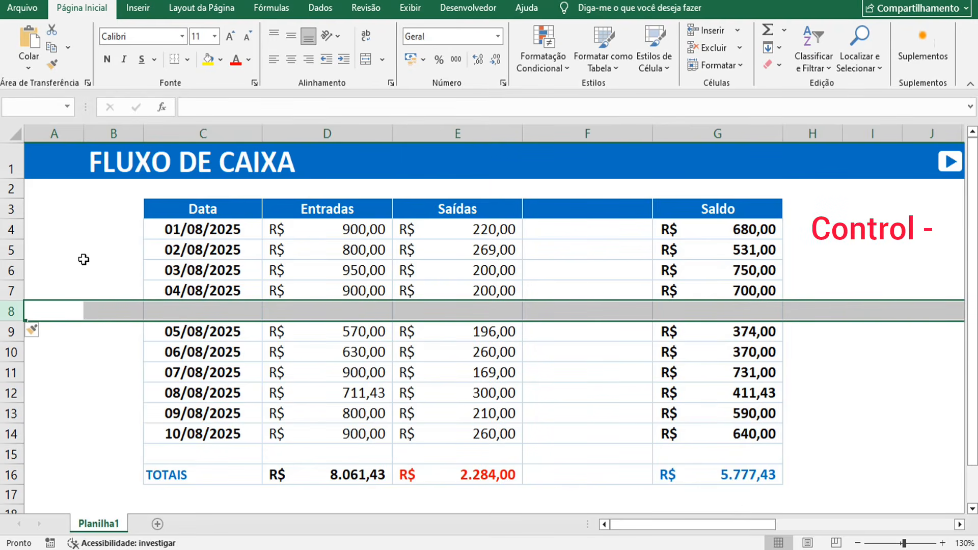
key(ctrl+minus)
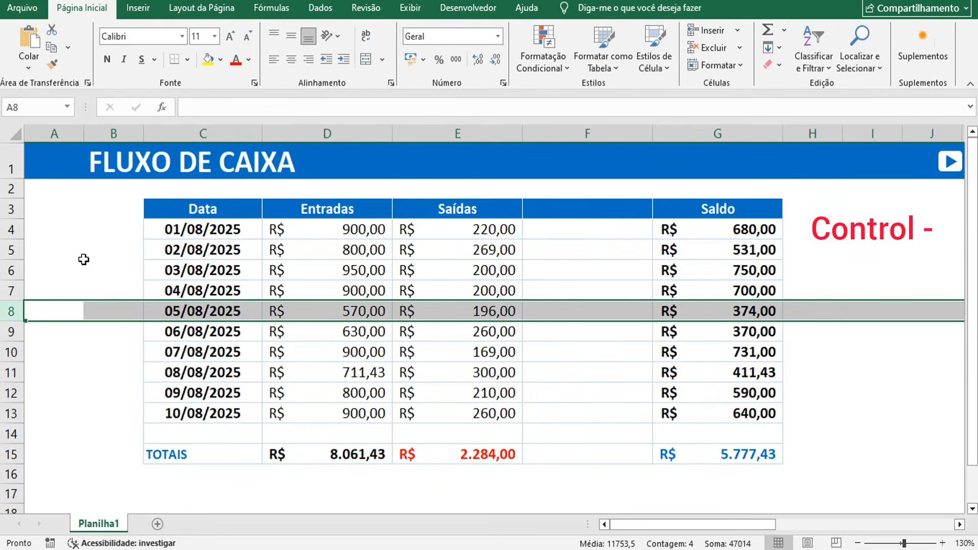
click(309, 336)
click(419, 319)
click(546, 314)
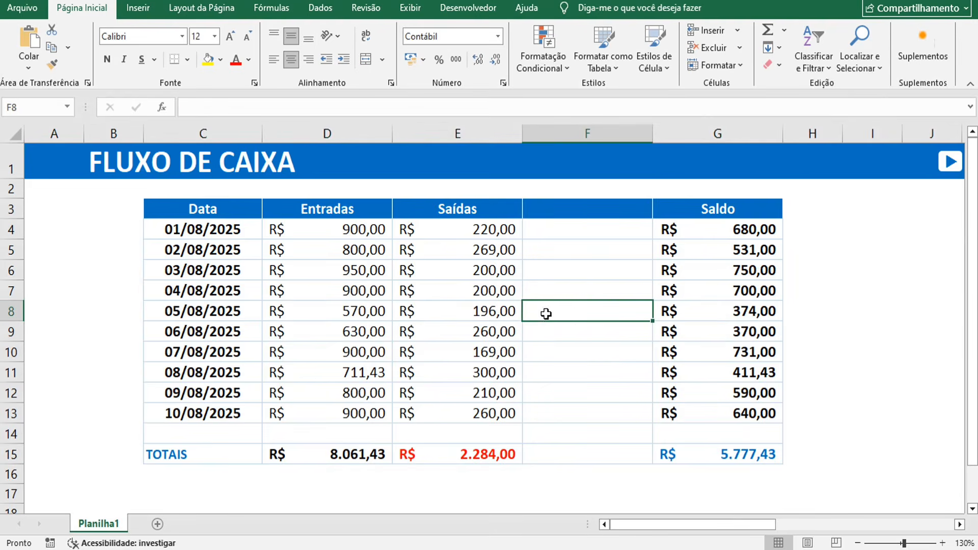
click(52, 163)
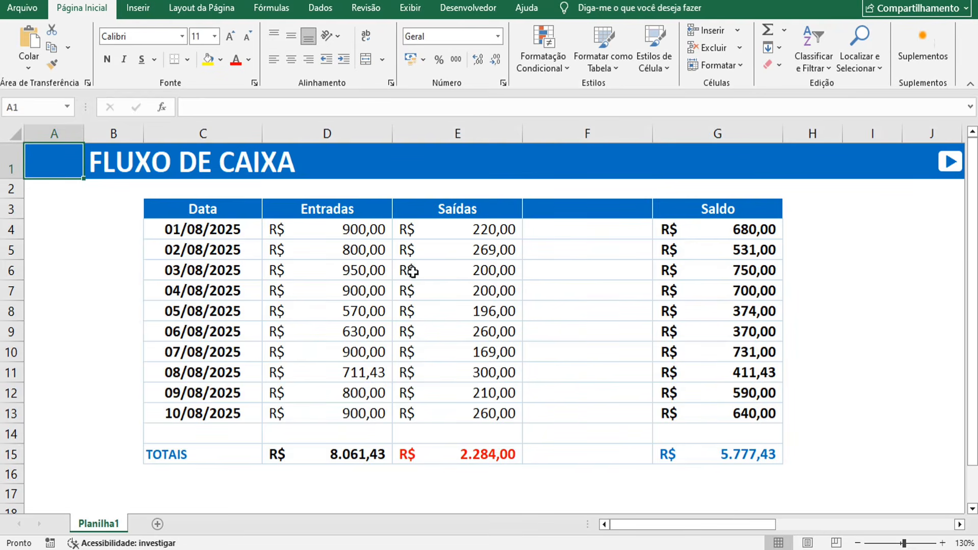
click(547, 266)
click(376, 262)
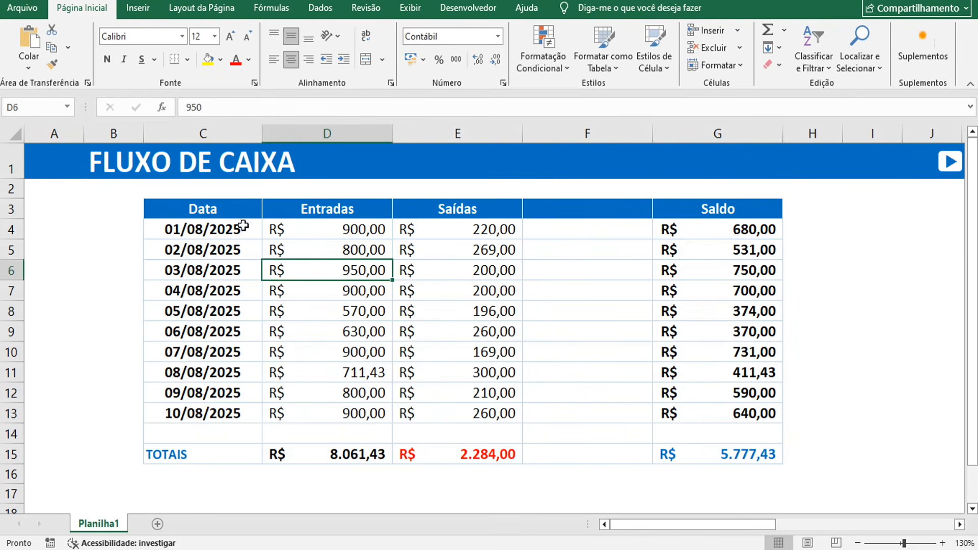
click(54, 157)
scroll(53, 157, down, 1)
click(278, 275)
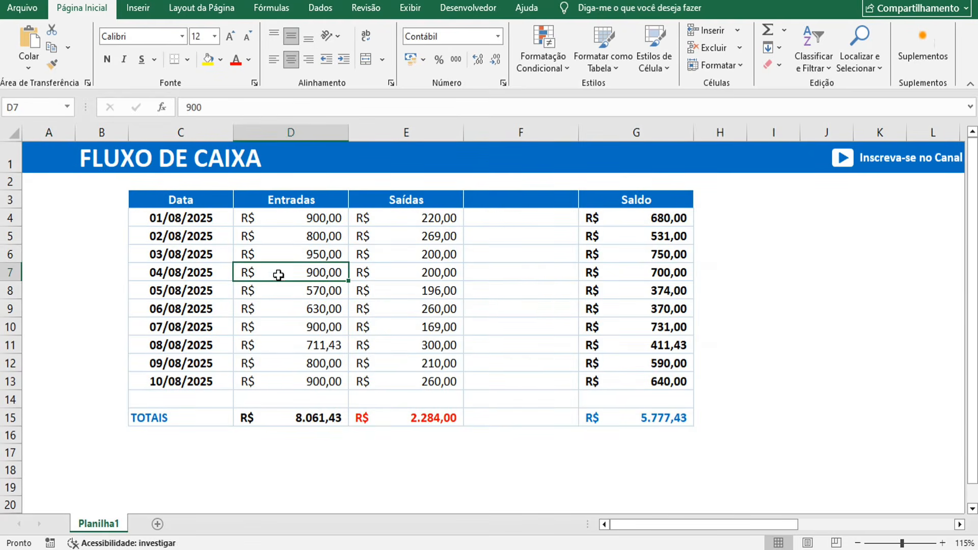
click(359, 291)
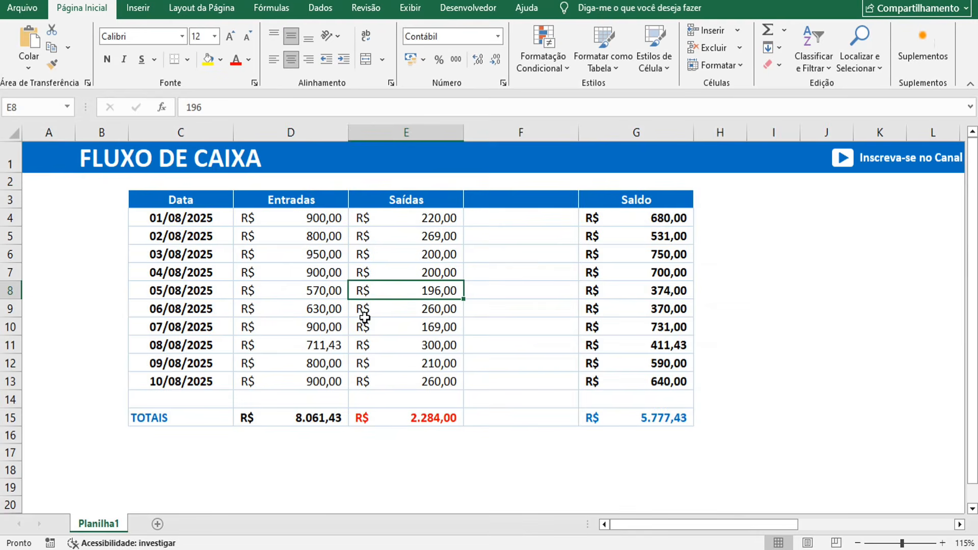
click(501, 296)
click(623, 278)
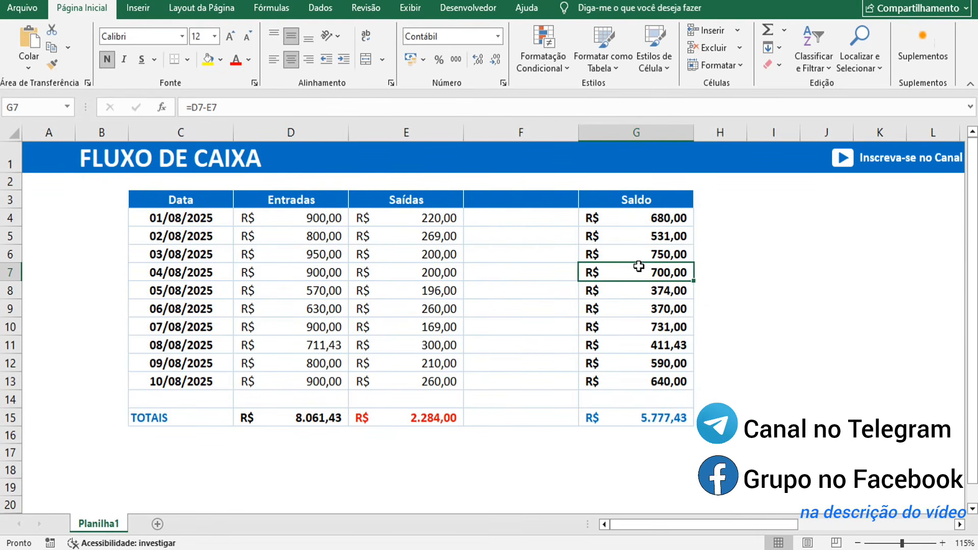
click(696, 309)
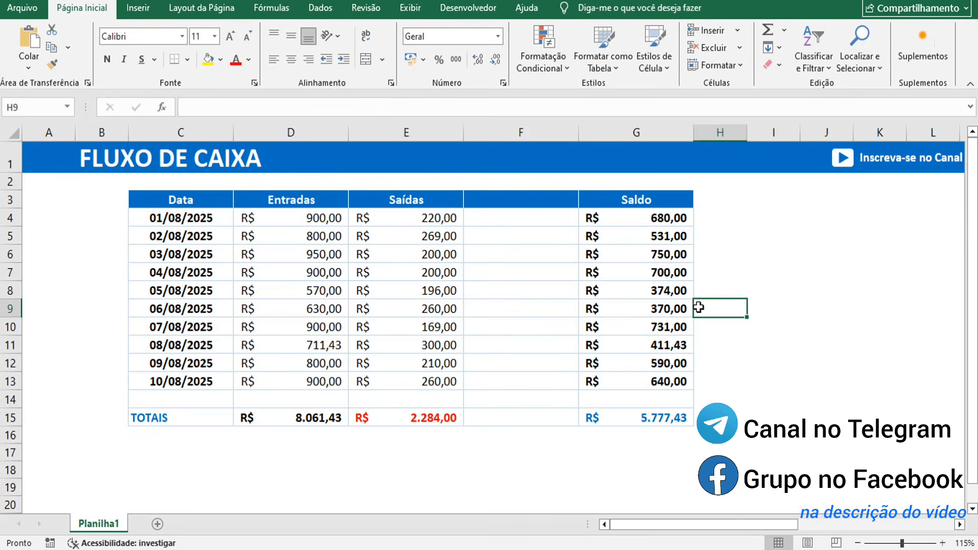
click(563, 301)
click(544, 295)
click(545, 351)
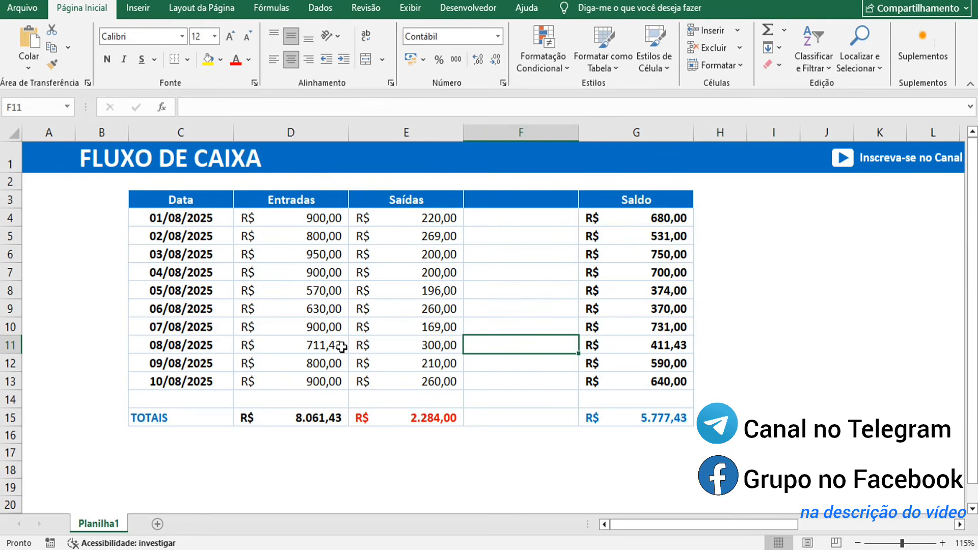
click(753, 362)
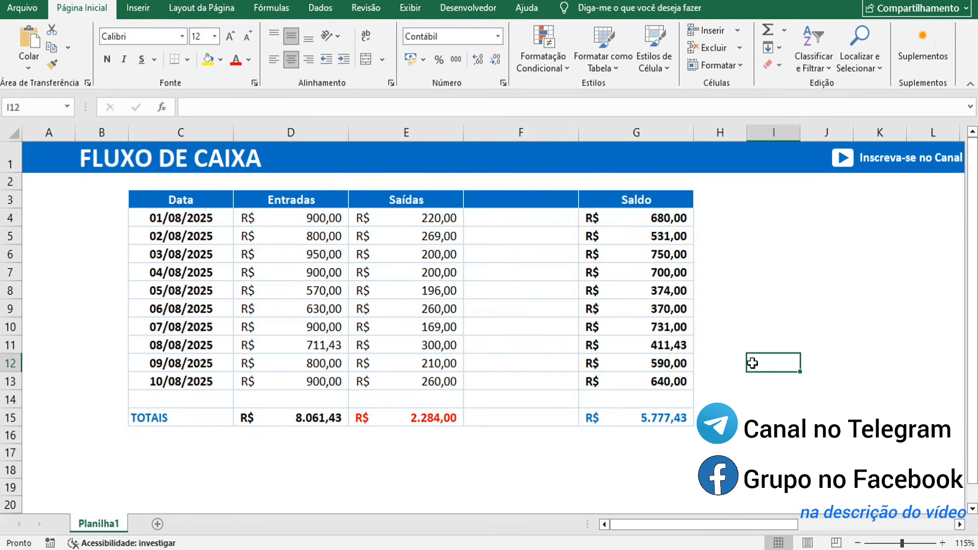